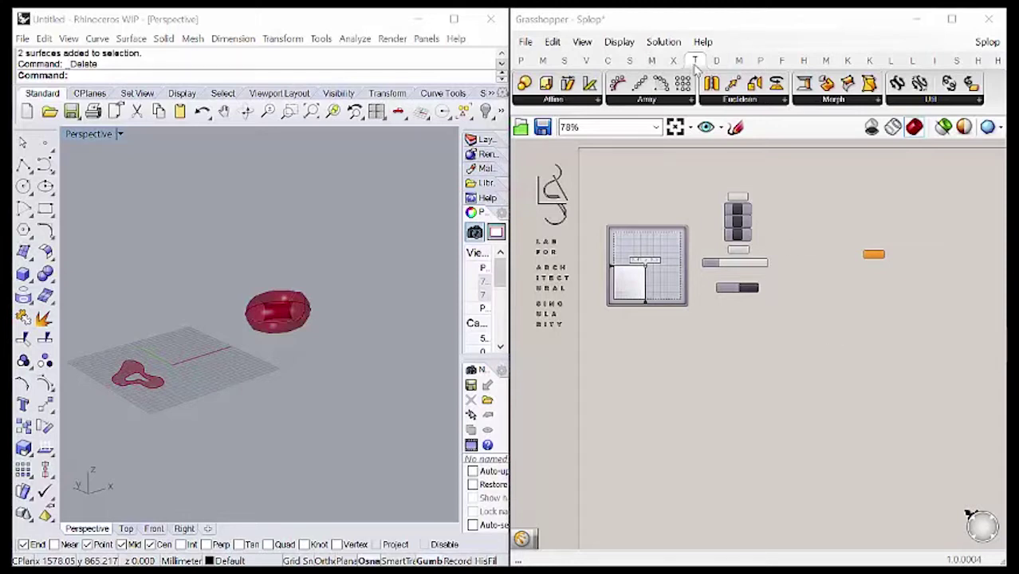
# Place a Splop component from Transform > Morph on the canvas and open its context menu.
pyautogui.moveTo(696, 66)
pyautogui.click(803, 101)
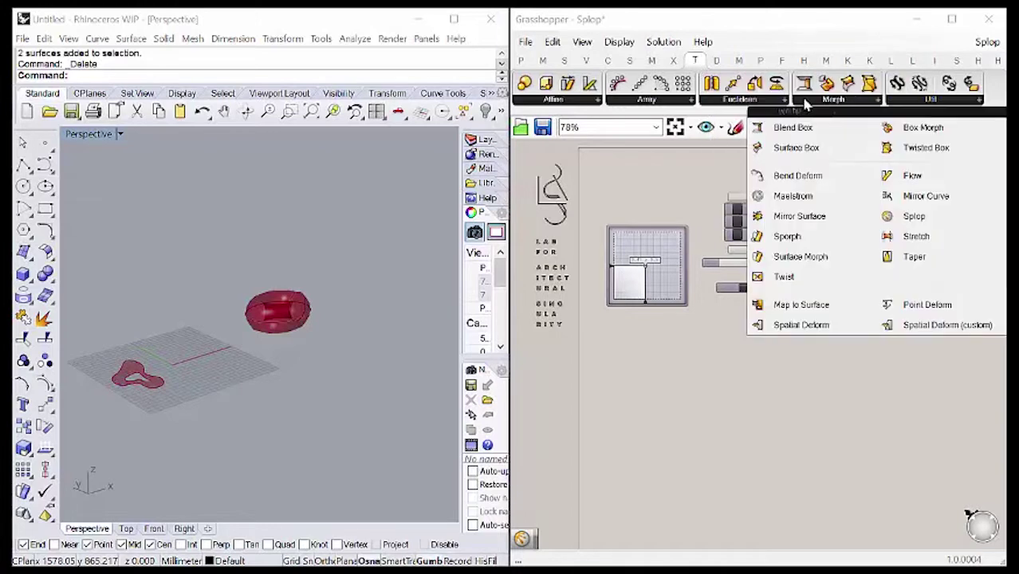
pyautogui.click(952, 219)
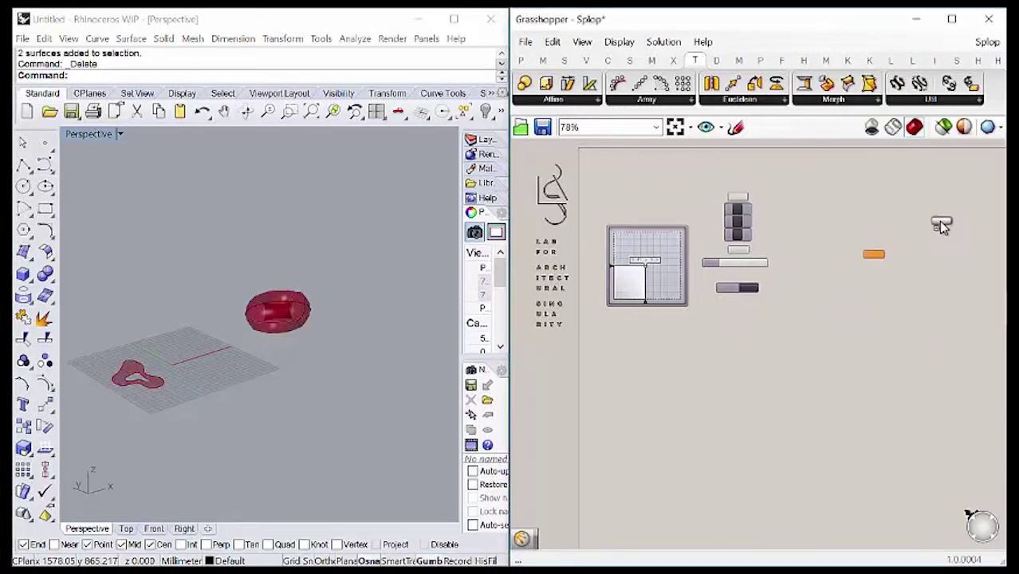
pyautogui.click(812, 222)
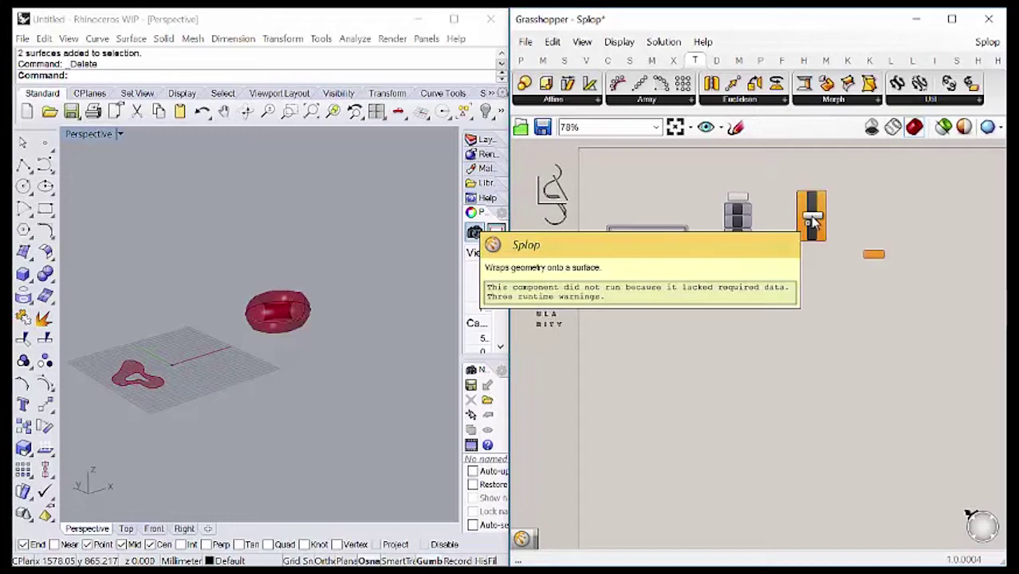
pyautogui.scroll(3, 813, 220)
pyautogui.scroll(3, 813, 220)
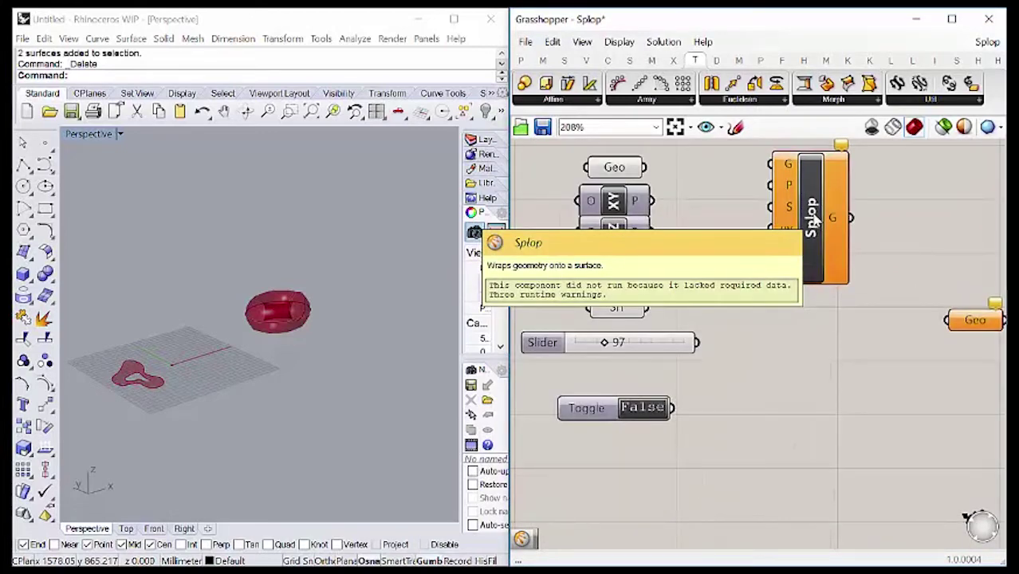
pyautogui.rightClick(814, 221)
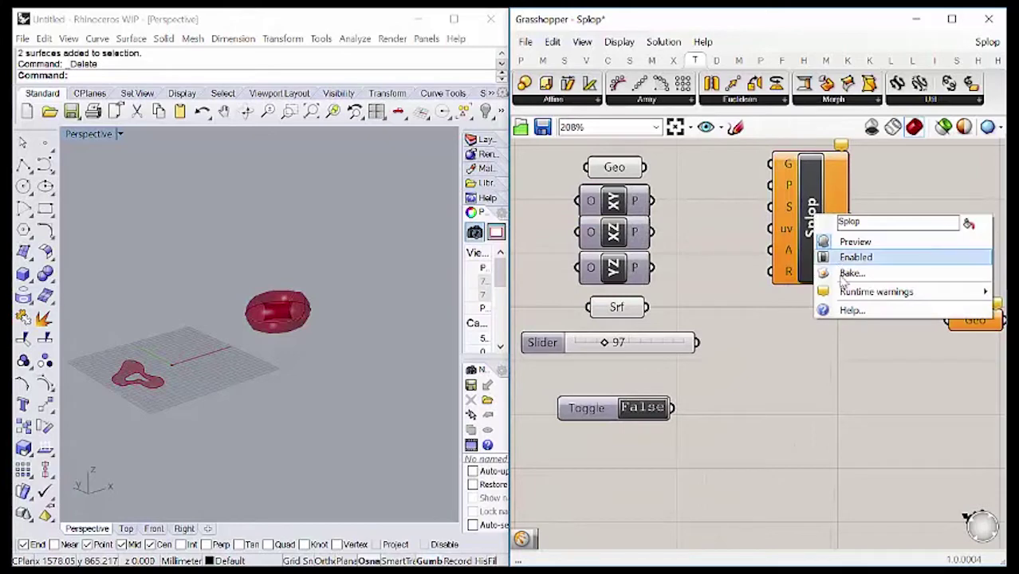
# Open the Splop help, shift it left, and highlight the G (Geometry) and P (Plane) descriptions.
pyautogui.click(851, 311)
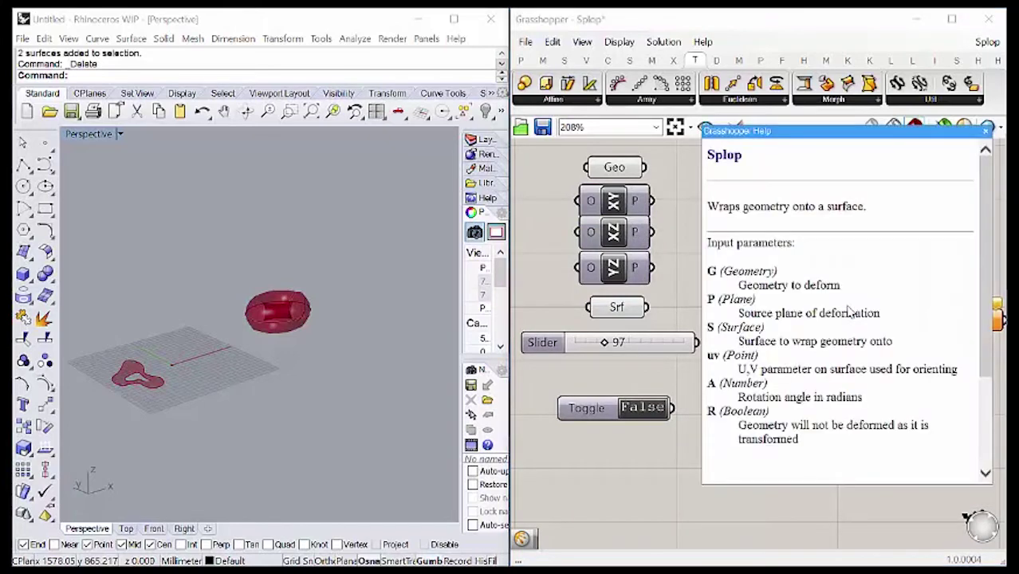
pyautogui.moveTo(866, 137); pyautogui.dragTo(818, 145)
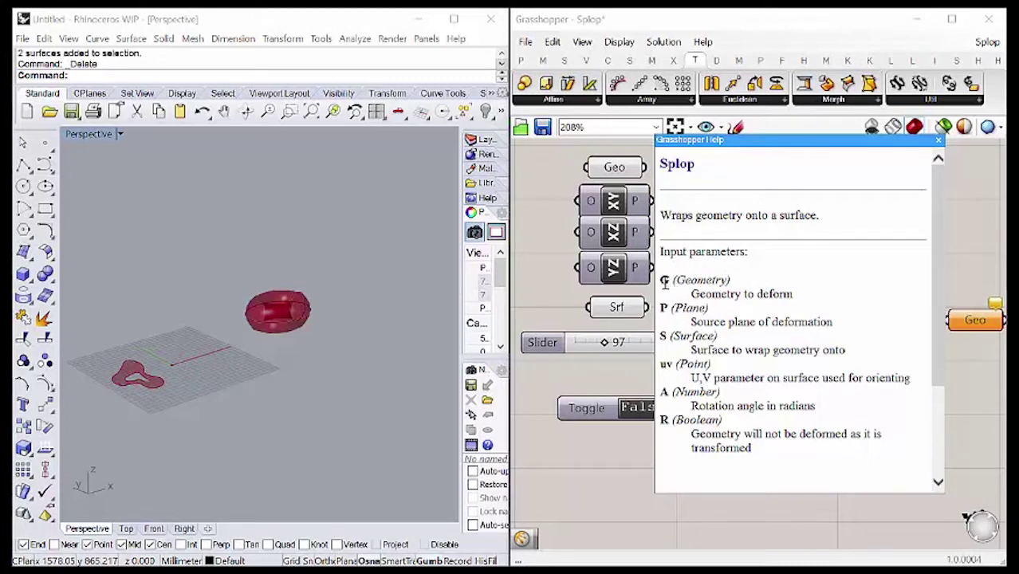
pyautogui.moveTo(665, 283); pyautogui.dragTo(733, 276)
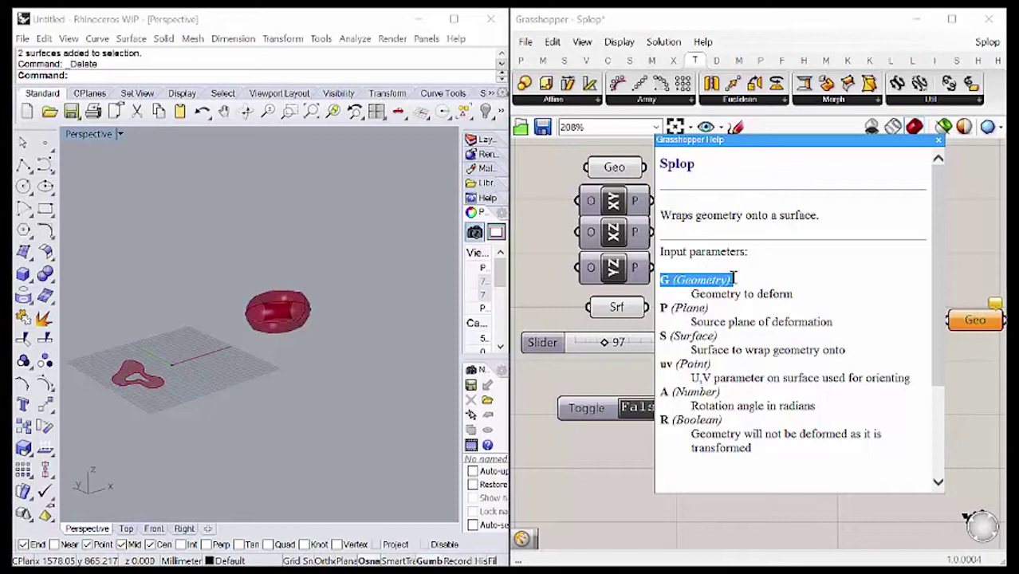
pyautogui.click(664, 308)
pyautogui.moveTo(663, 307); pyautogui.dragTo(707, 310)
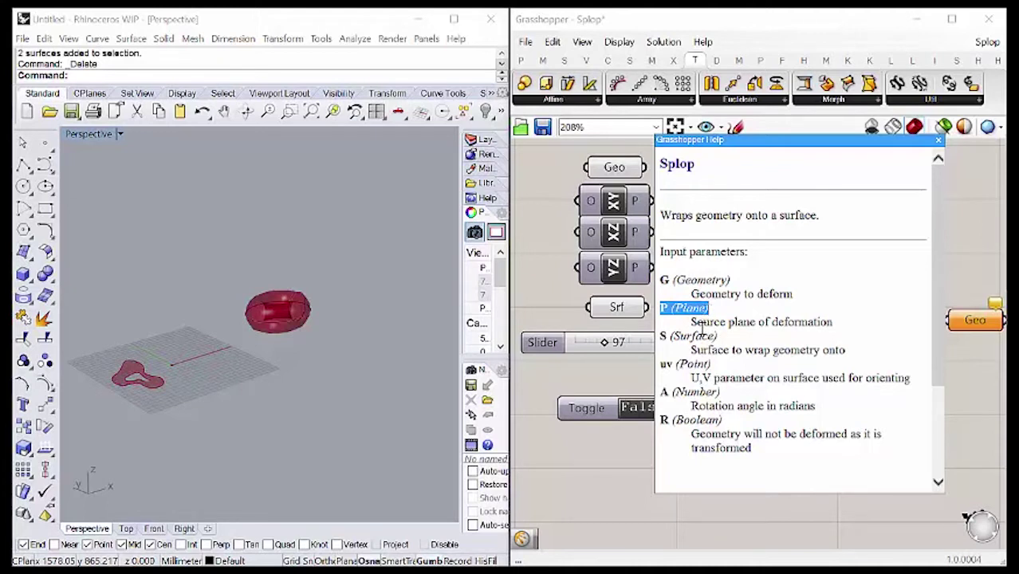
# Highlight the S (Surface), uv (Point), A (rotation angle) and R (Boolean) input descriptions in turn.
pyautogui.moveTo(660, 337); pyautogui.dragTo(722, 336)
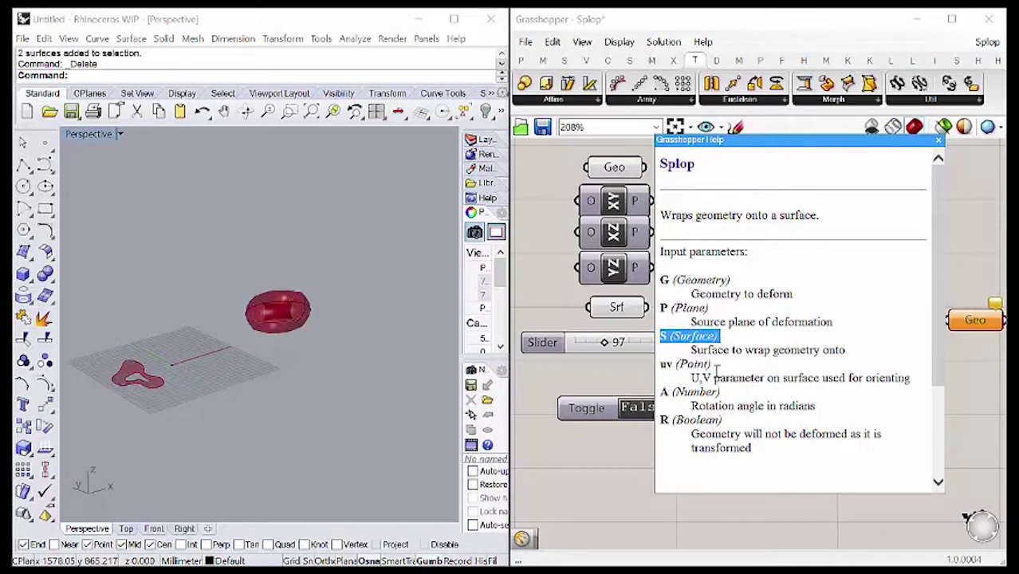
pyautogui.moveTo(660, 364); pyautogui.dragTo(713, 363)
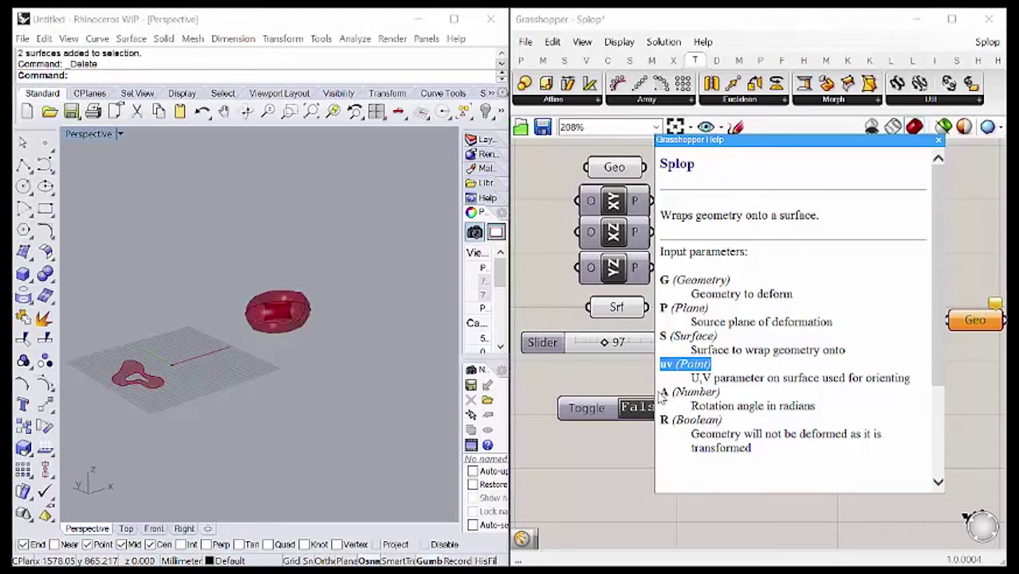
pyautogui.moveTo(660, 392); pyautogui.dragTo(723, 392)
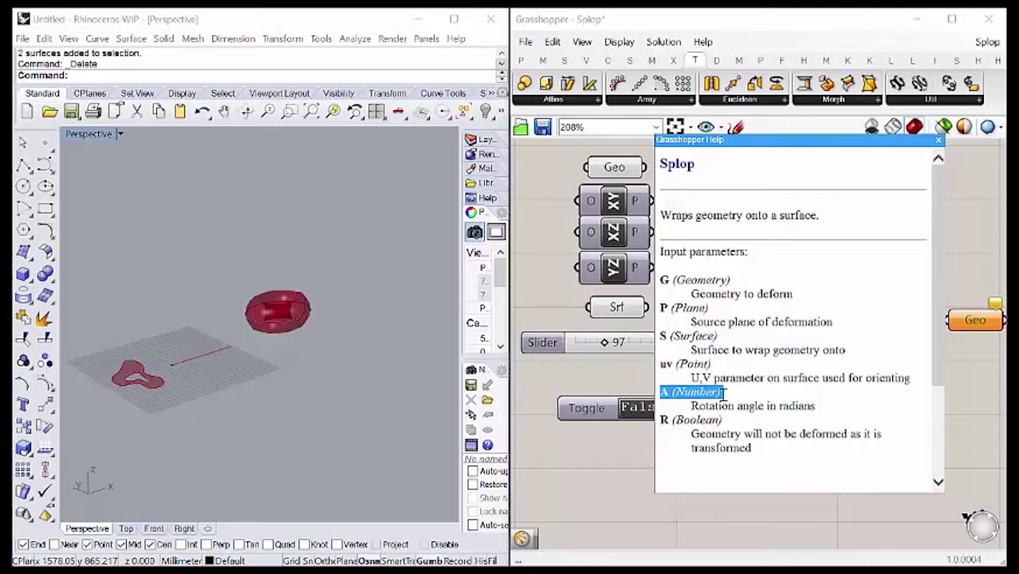
pyautogui.click(664, 423)
pyautogui.moveTo(664, 423); pyautogui.dragTo(726, 420)
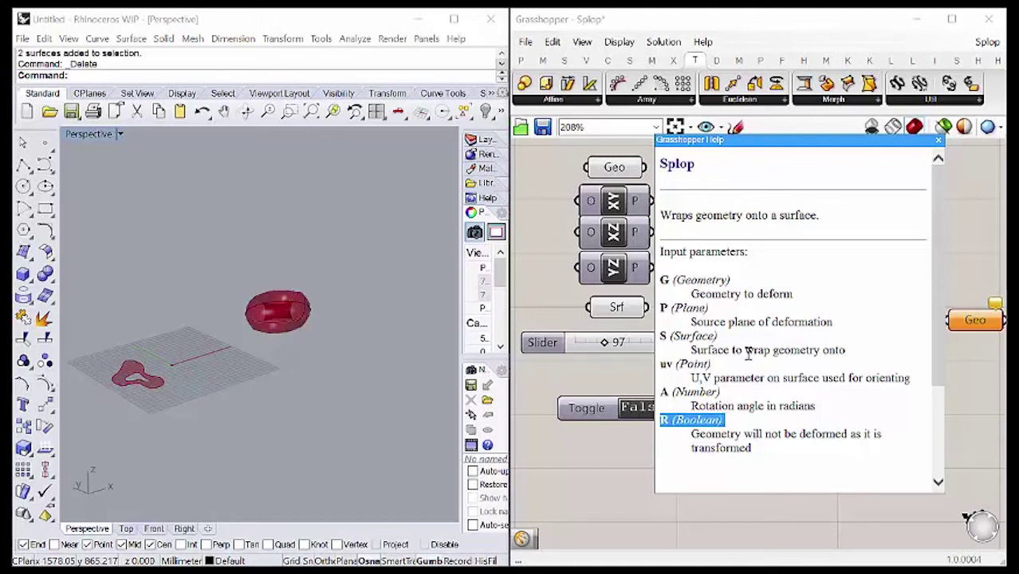
# Scroll to the output parameters and highlight G (Geometry), the morphed geometry.
pyautogui.scroll(-3, 750, 355)
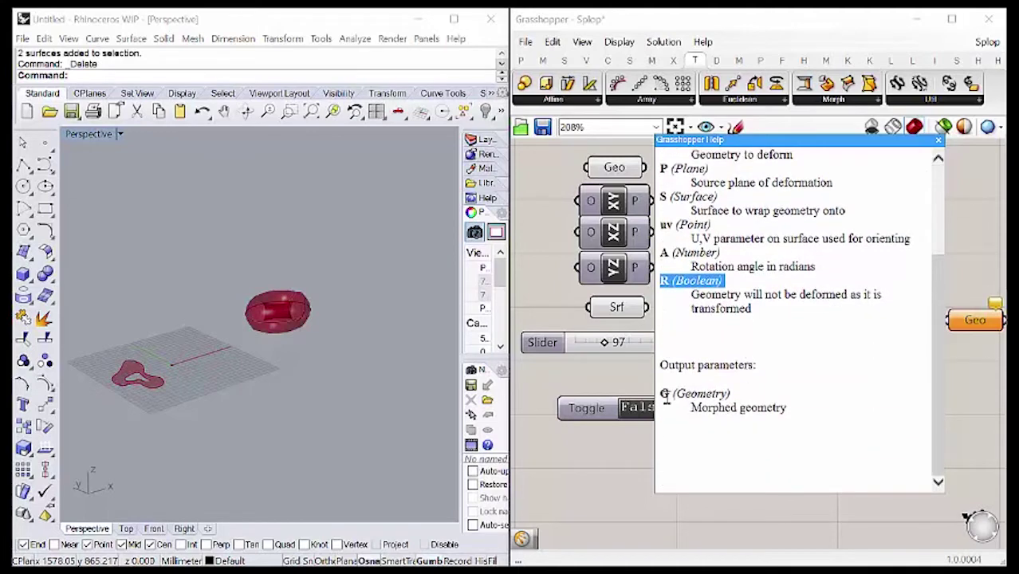
pyautogui.moveTo(660, 394); pyautogui.dragTo(768, 411)
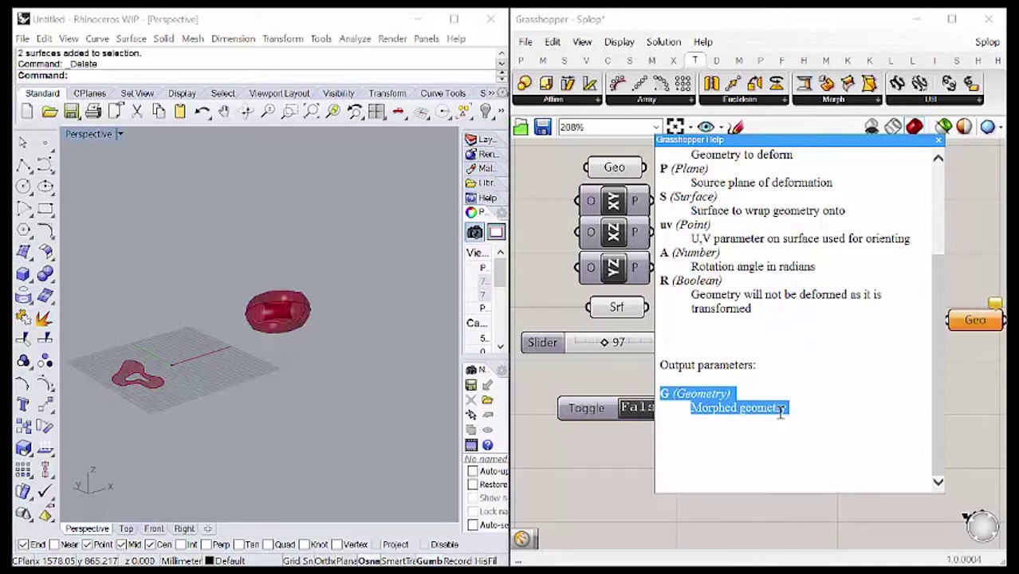
# Close the Splop help, frame the whole definition, and show the Rhino geometry held by Geo.
pyautogui.click(938, 141)
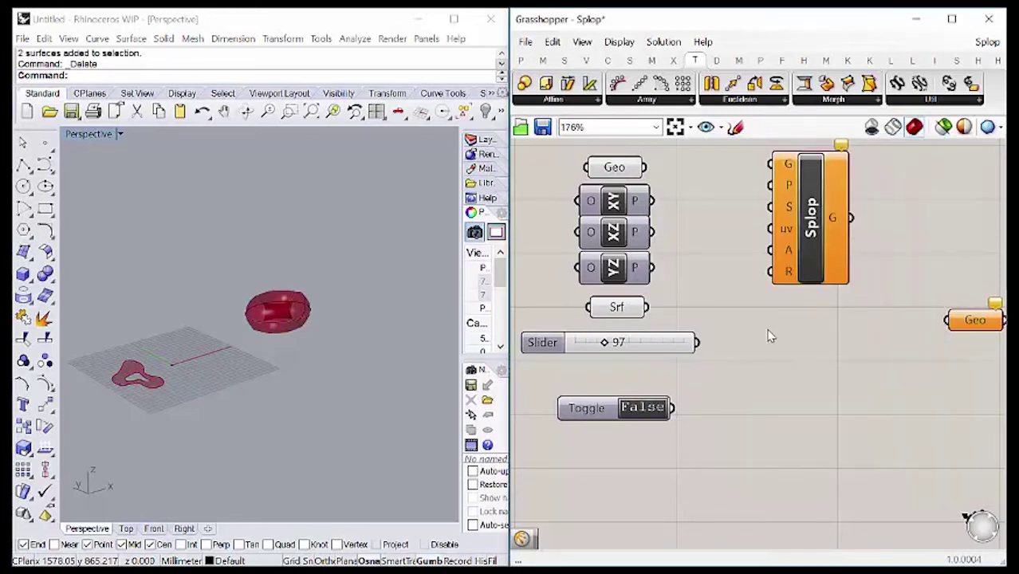
pyautogui.scroll(-2, 769, 338)
pyautogui.moveTo(779, 354); pyautogui.dragTo(842, 375, button='right')
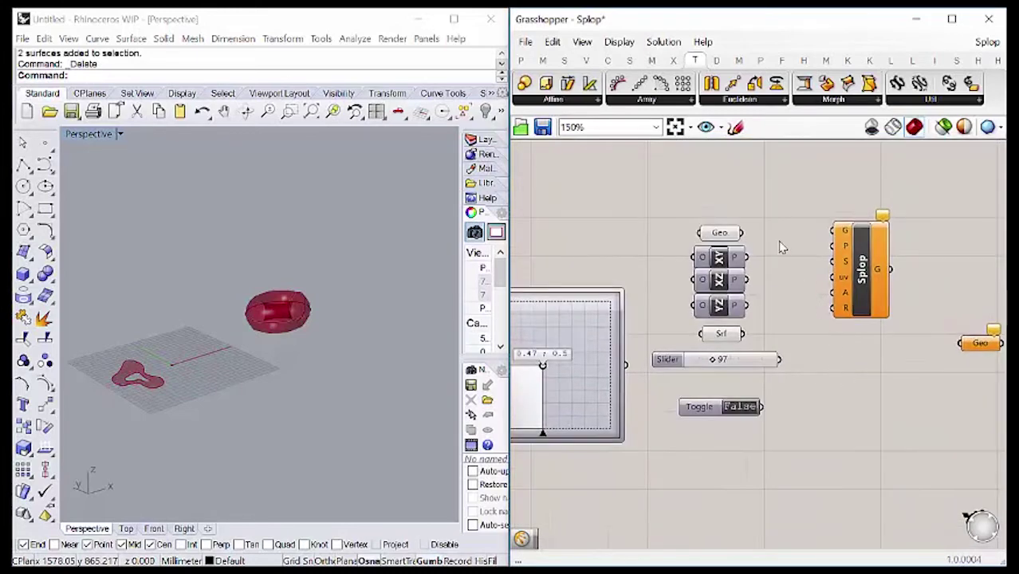
pyautogui.click(719, 233)
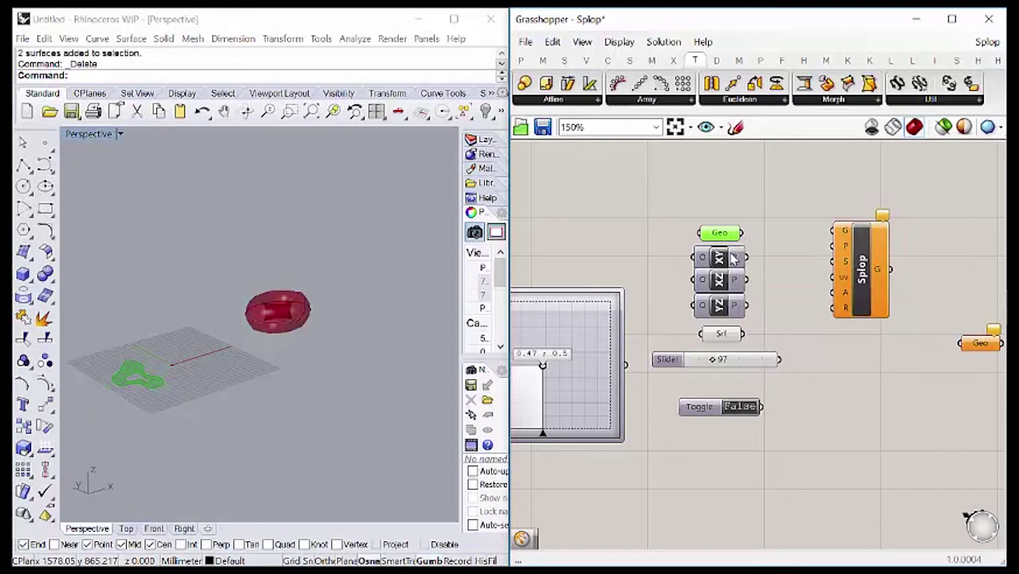
# Check the XY, XZ and YZ Plane components, then show the surface referenced by Srf.
pyautogui.click(722, 263)
pyautogui.click(722, 281)
pyautogui.click(721, 306)
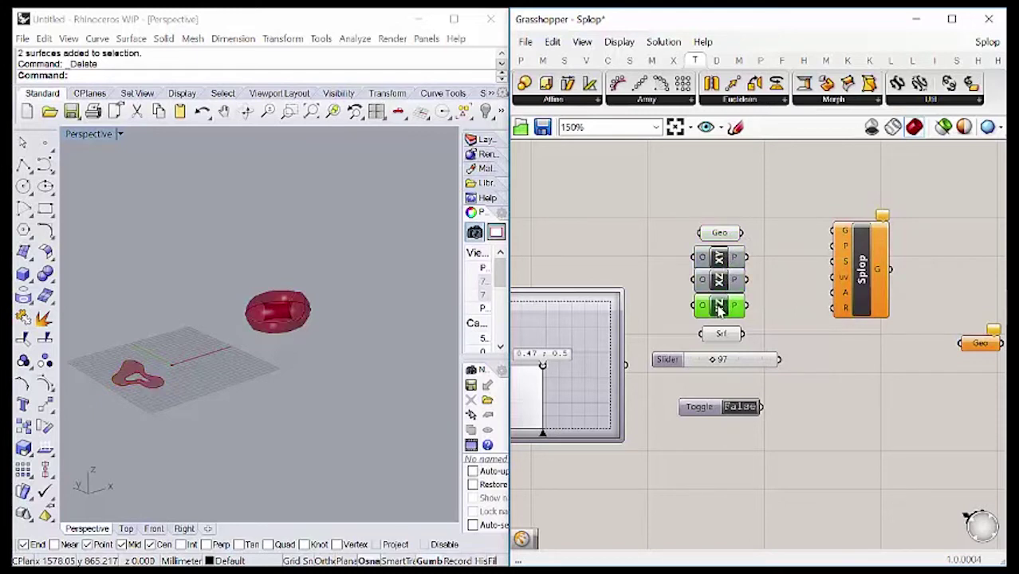
pyautogui.click(721, 279)
pyautogui.click(721, 258)
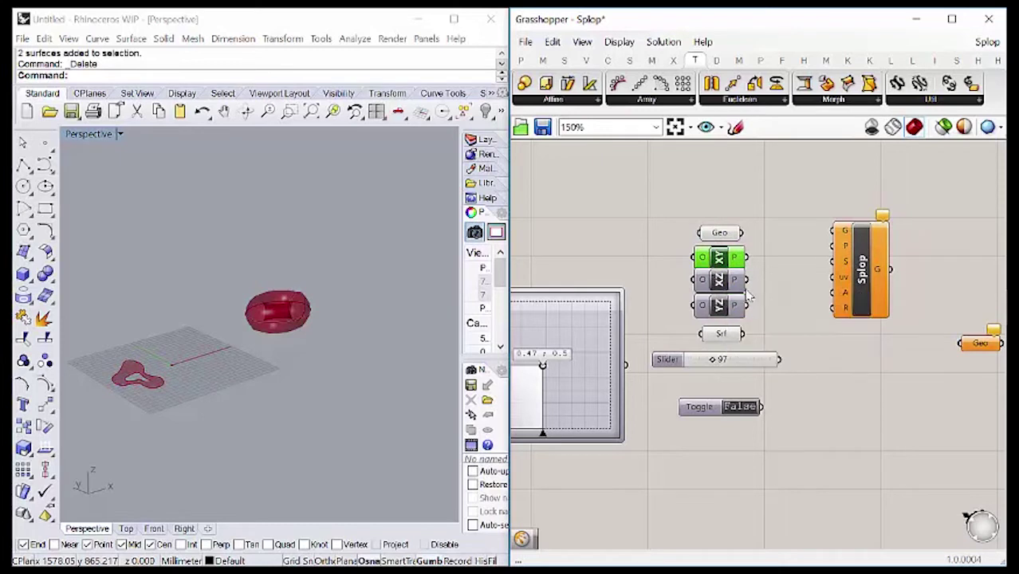
pyautogui.click(771, 276)
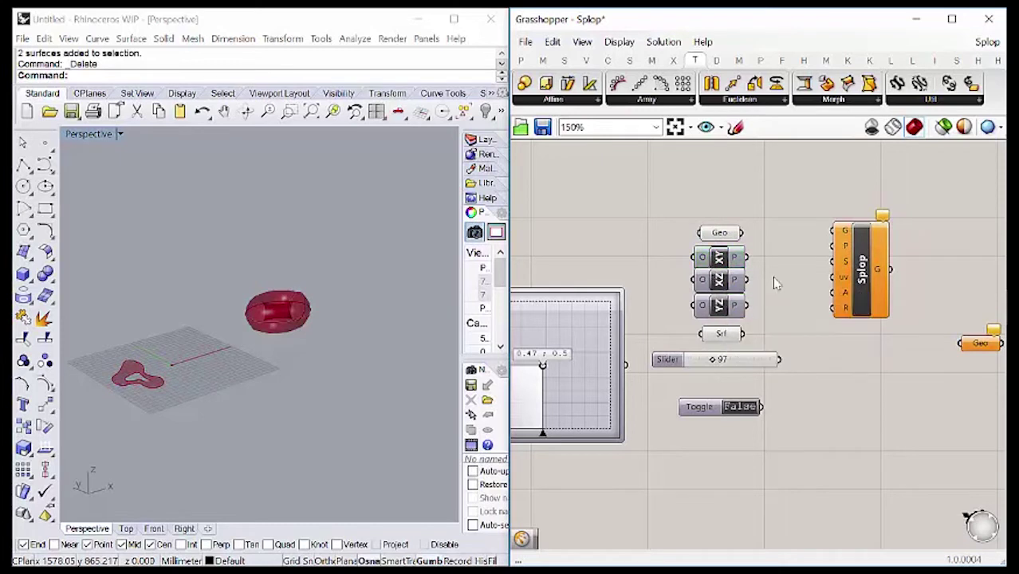
pyautogui.click(720, 335)
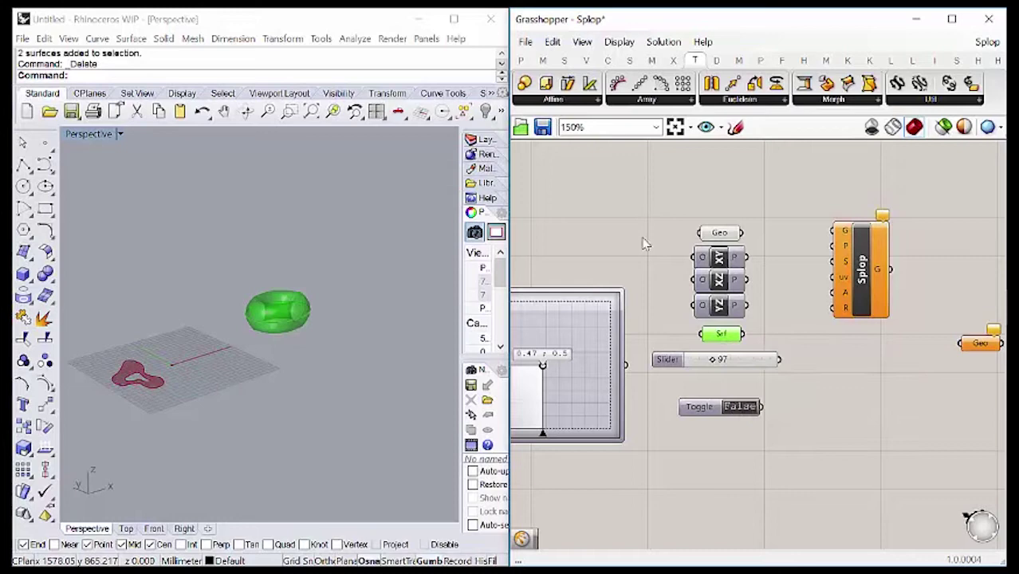
# Select the MD Slider and centre the canvas on it.
pyautogui.moveTo(603, 337)
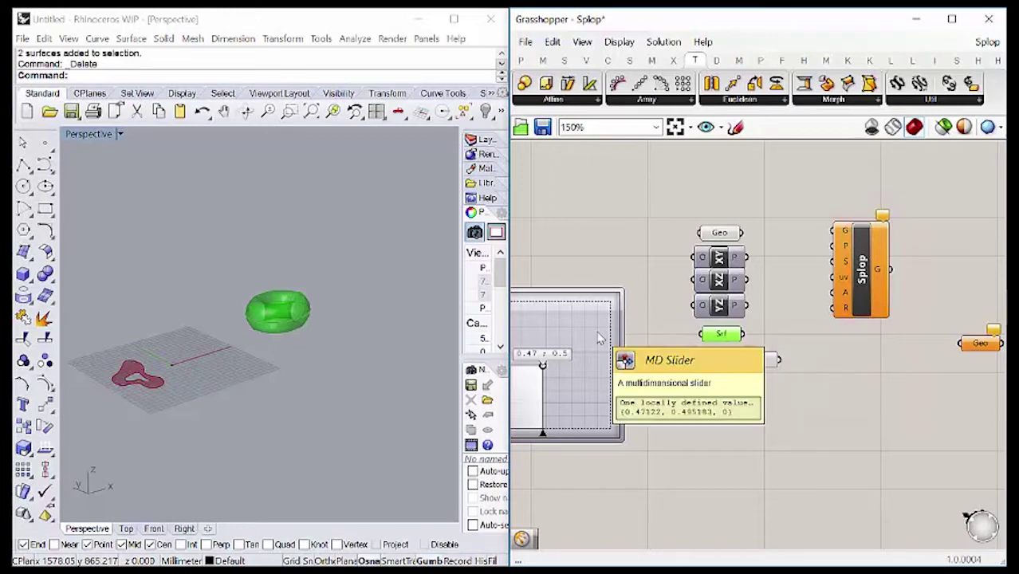
pyautogui.click(600, 338)
pyautogui.moveTo(600, 338); pyautogui.dragTo(686, 310, button='right')
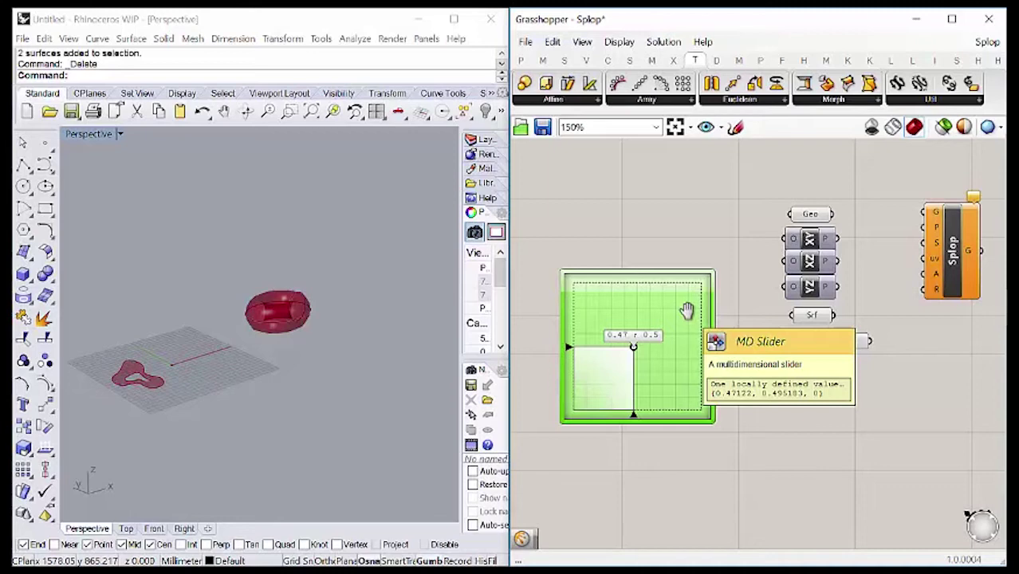
pyautogui.moveTo(888, 348); pyautogui.dragTo(877, 331, button='right')
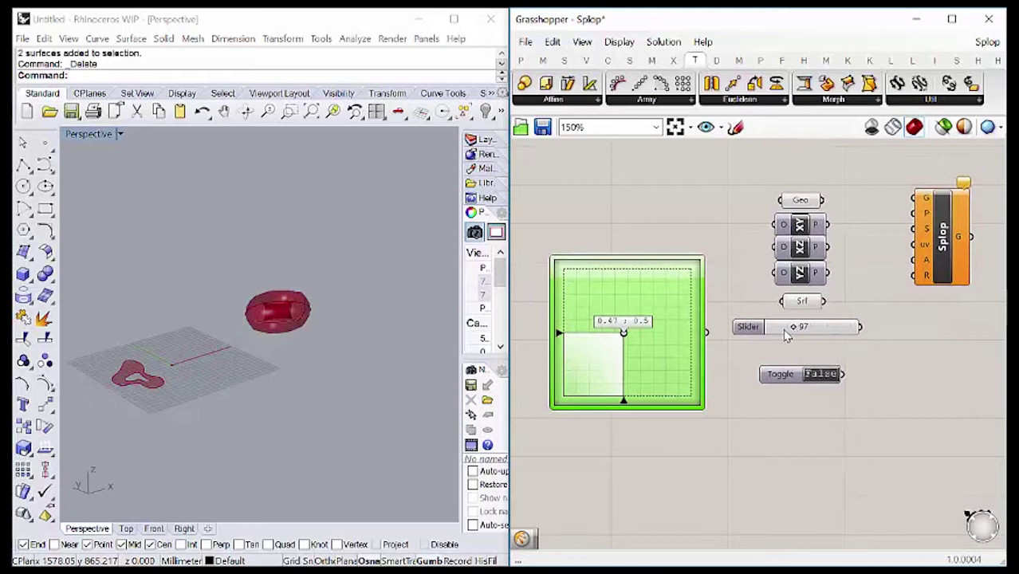
# Set the number slider to 358, then select the Toggle and Splop components.
pyautogui.click(751, 328)
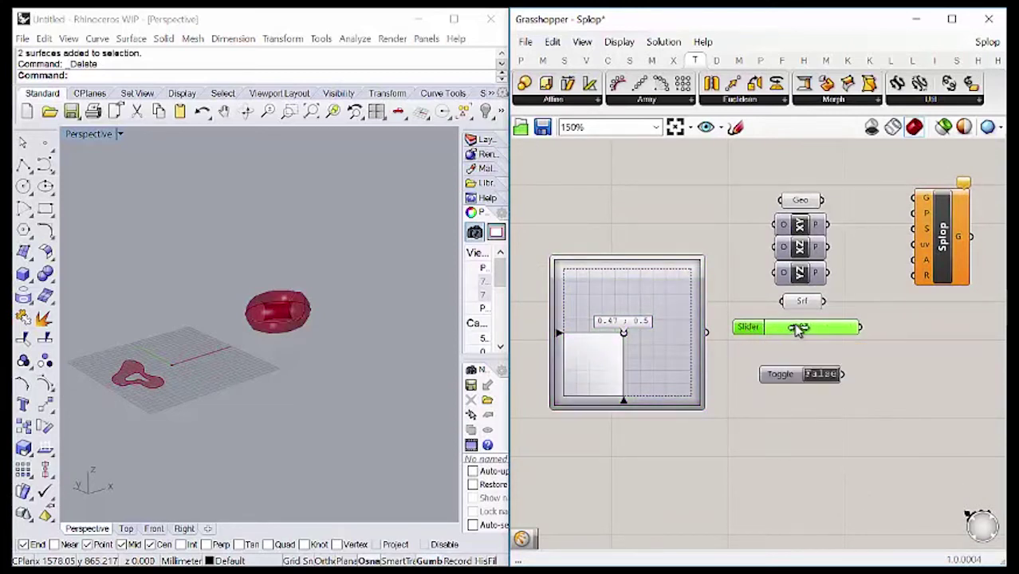
pyautogui.moveTo(795, 326); pyautogui.dragTo(853, 345)
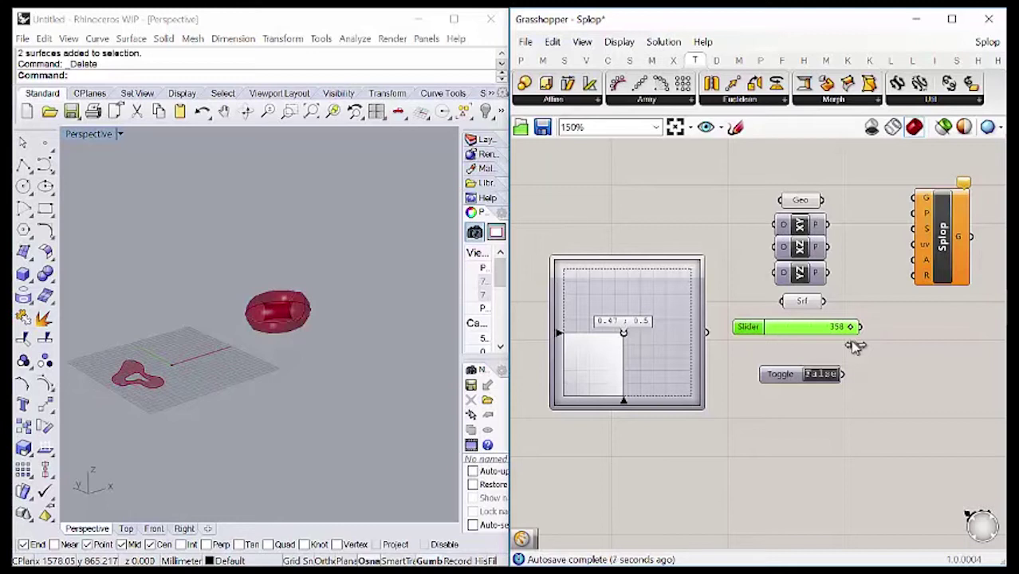
pyautogui.click(897, 360)
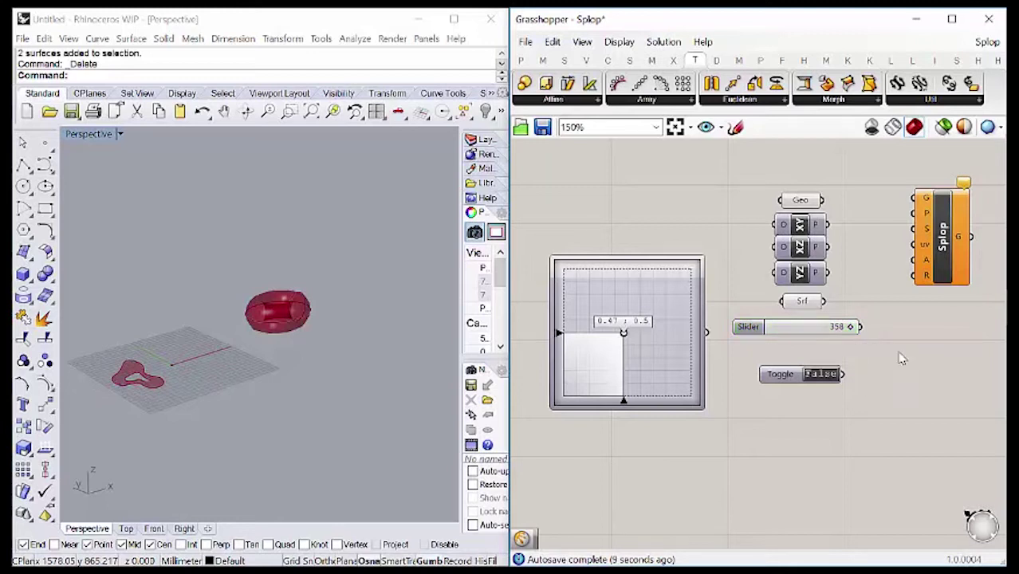
pyautogui.moveTo(881, 336); pyautogui.dragTo(877, 335, button='right')
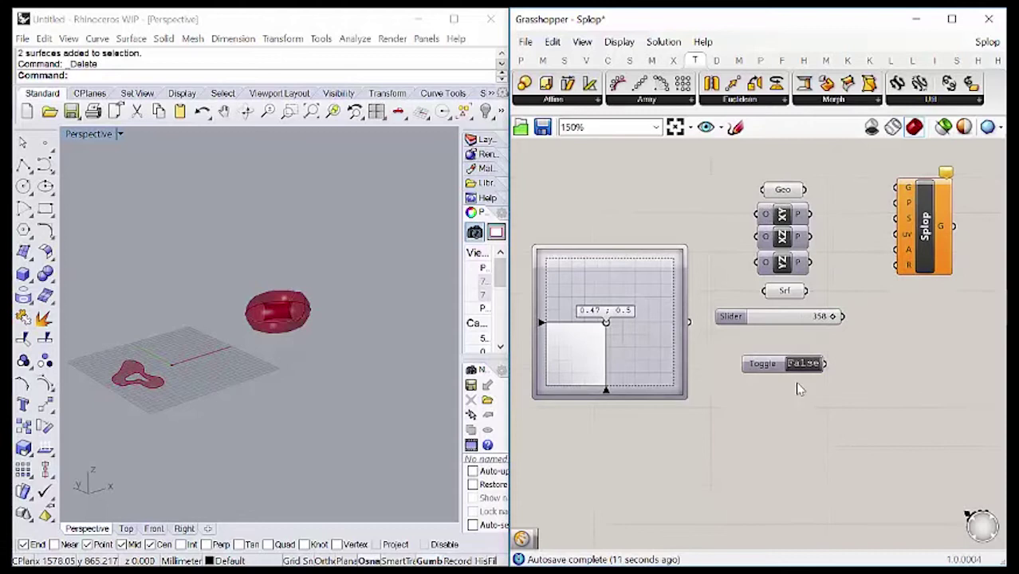
pyautogui.click(773, 367)
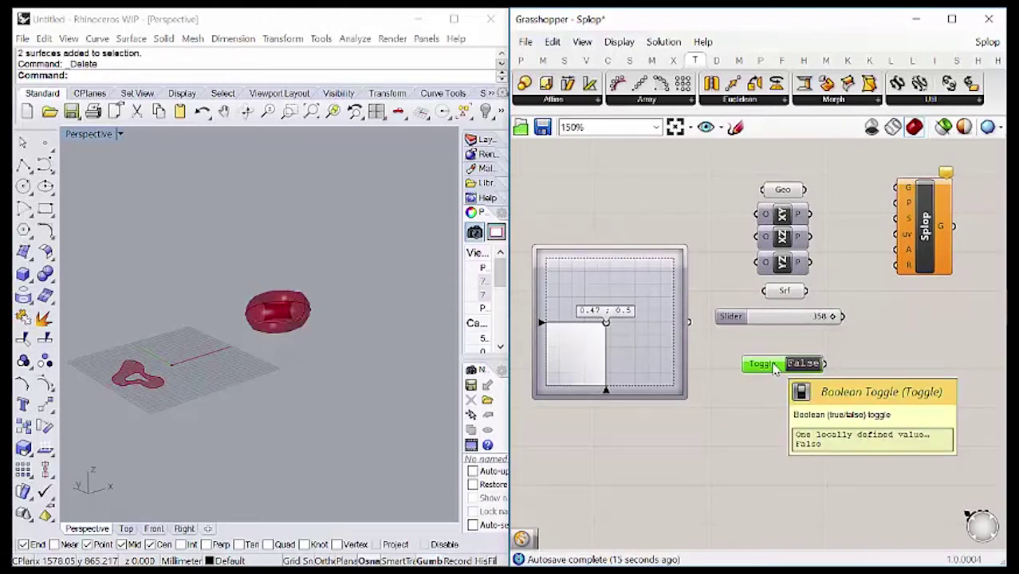
pyautogui.click(923, 250)
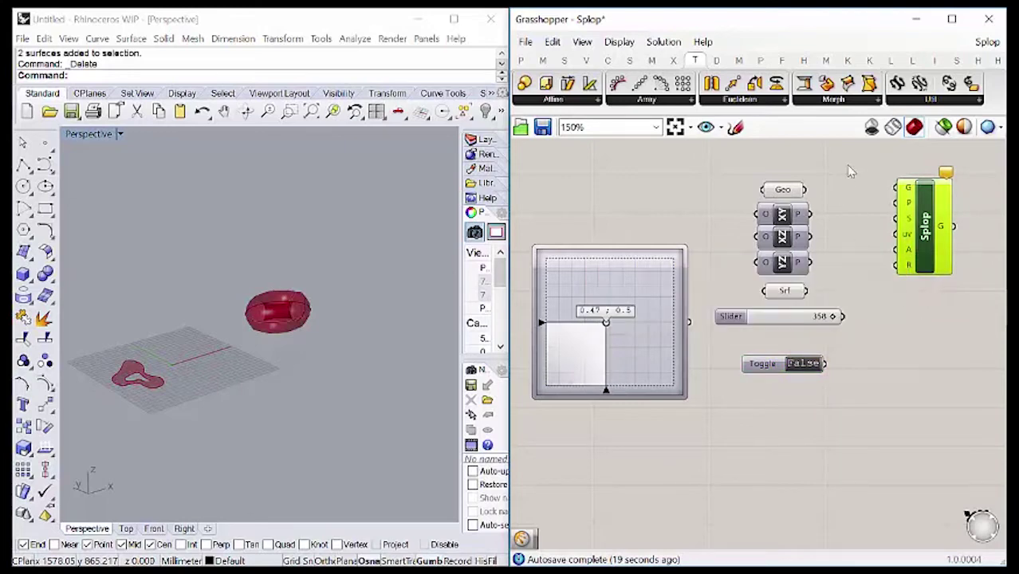
# Wire Geo into Splop's G input and the XY Plane's output into Splop's P input.
pyautogui.scroll(5, 904, 186)
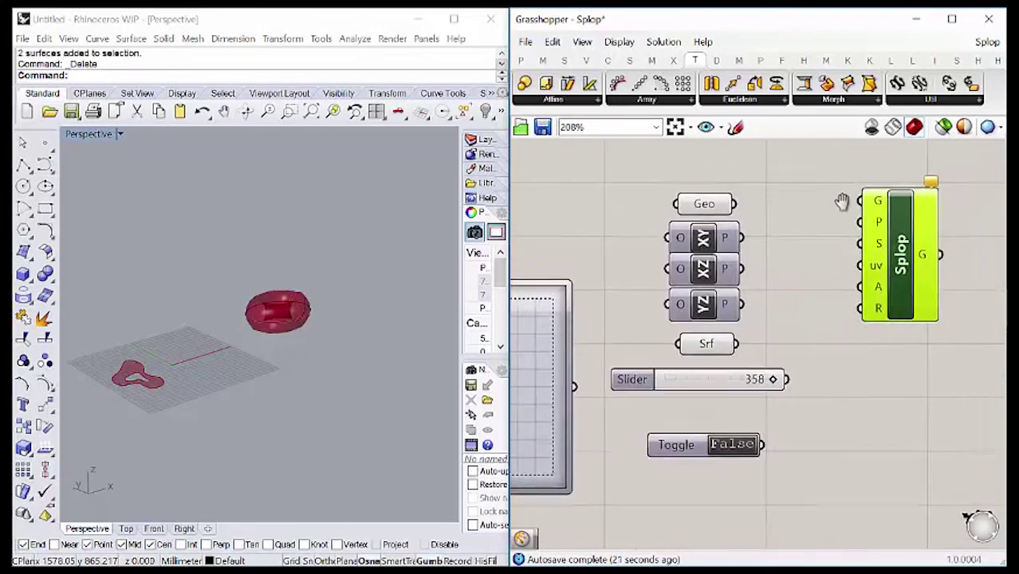
pyautogui.moveTo(879, 206)
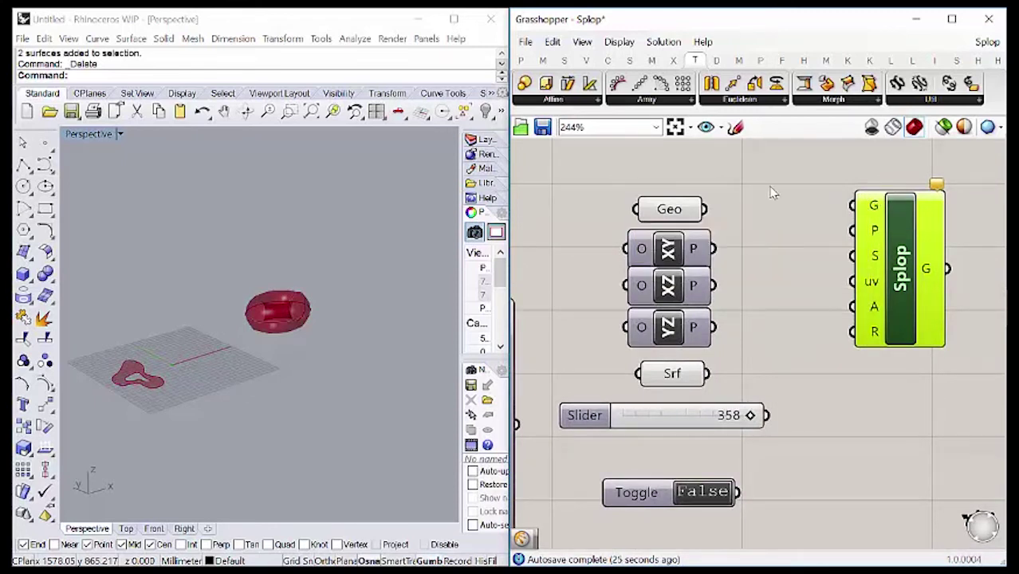
pyautogui.moveTo(705, 210); pyautogui.dragTo(855, 205)
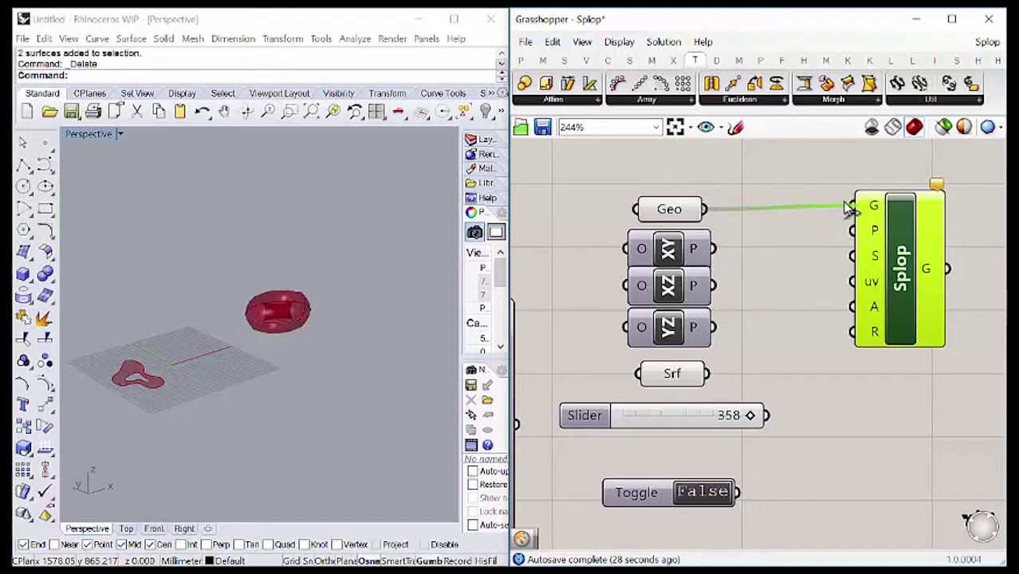
pyautogui.click(792, 165)
pyautogui.click(669, 252)
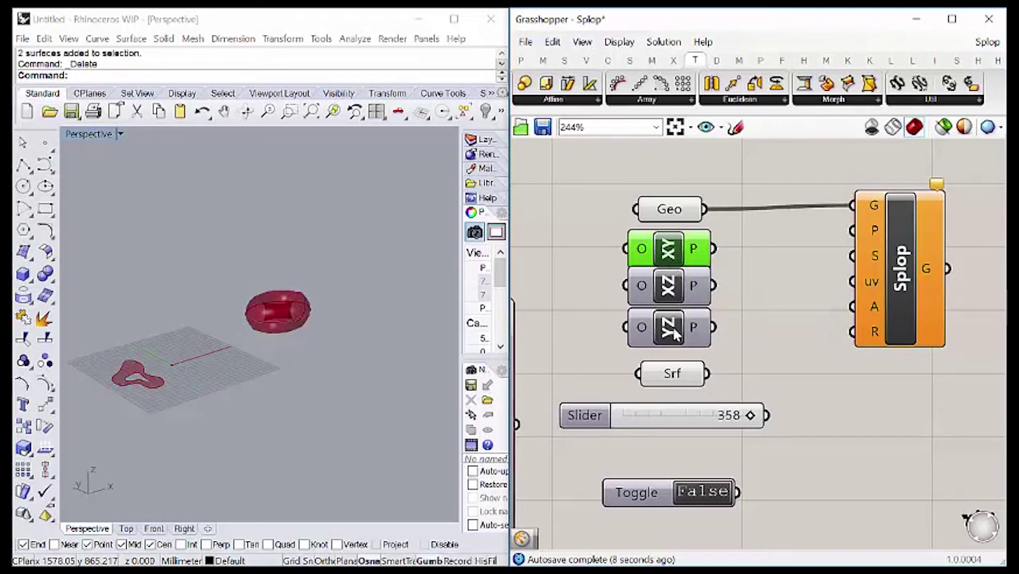
pyautogui.moveTo(715, 251); pyautogui.dragTo(839, 238)
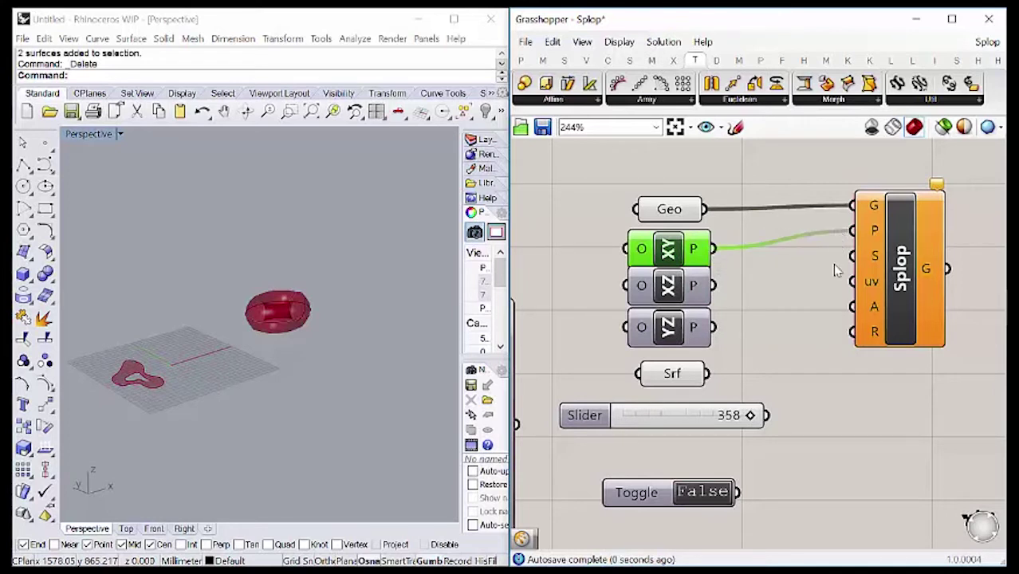
pyautogui.click(689, 375)
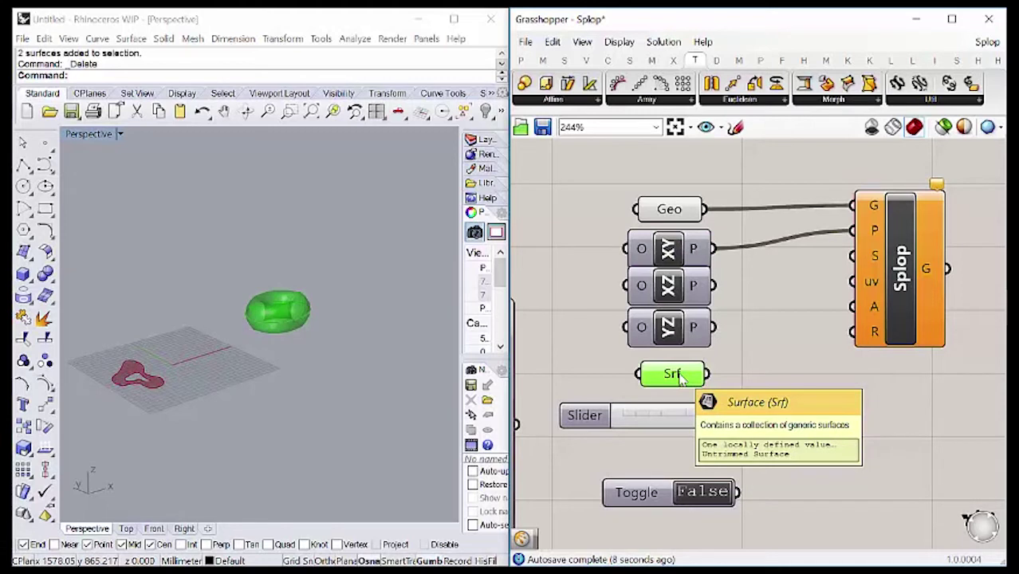
# Wire Srf into Splop's S input and the MD Slider into its uv input.
pyautogui.moveTo(708, 374); pyautogui.dragTo(839, 259)
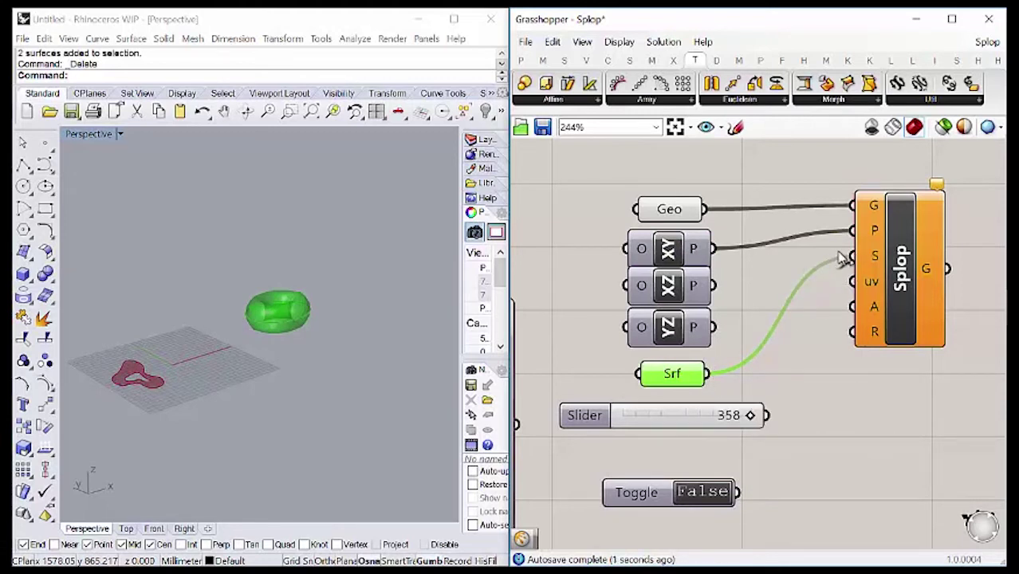
pyautogui.scroll(-1, 840, 259)
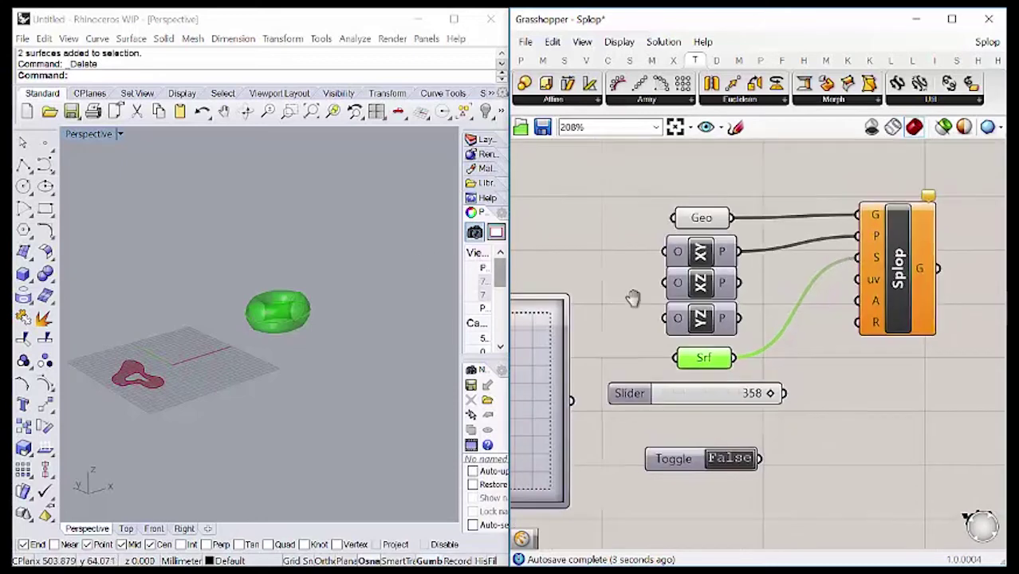
pyautogui.scroll(-1, 626, 271)
pyautogui.scroll(-1, 626, 271)
pyautogui.moveTo(657, 364); pyautogui.dragTo(864, 290)
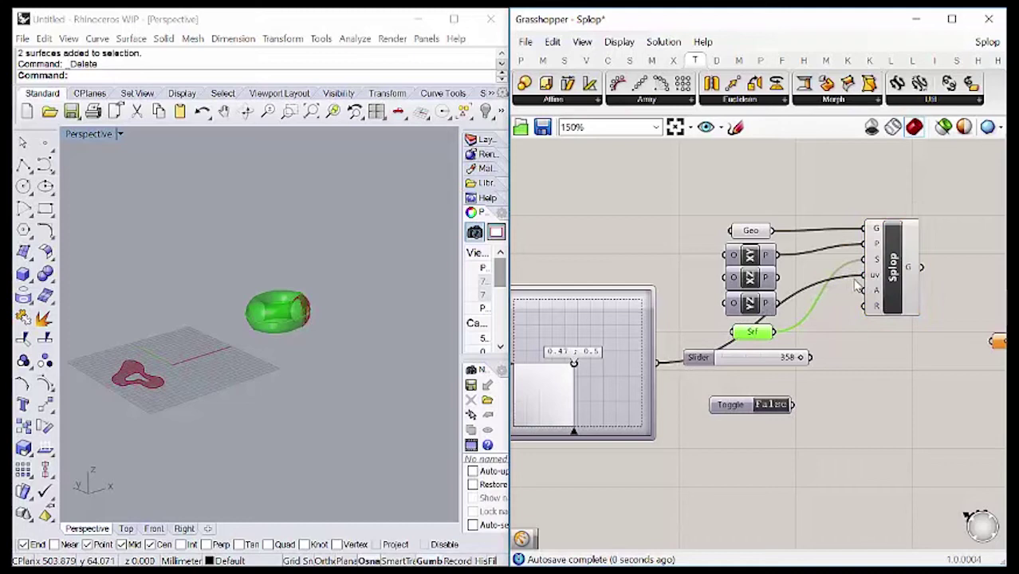
pyautogui.moveTo(366, 333); pyautogui.dragTo(352, 316, button='right')
# Orbit the torus side-on and move the MD Slider point to 0.56 : 0.6.
pyautogui.scroll(5, 318, 346)
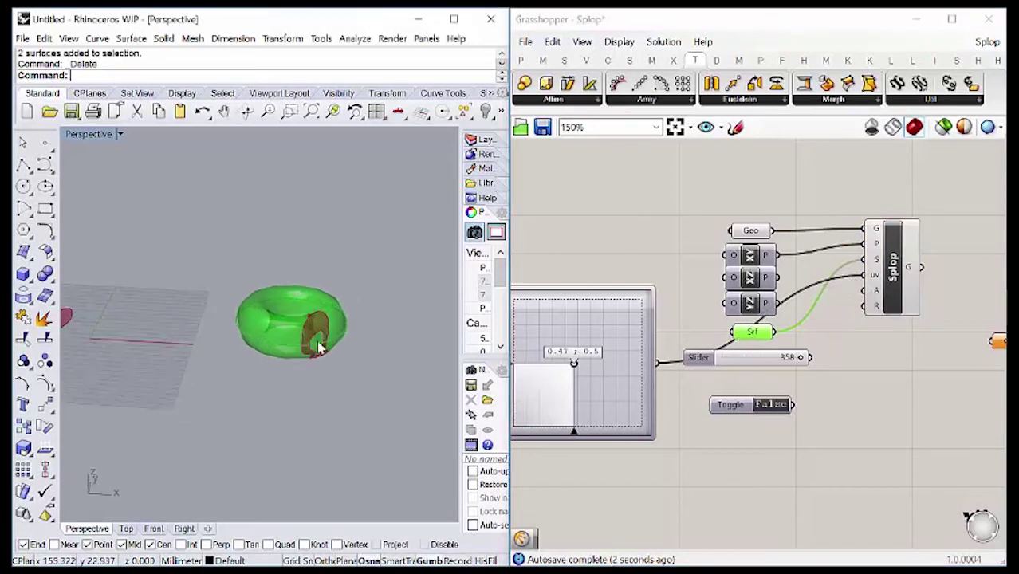
pyautogui.moveTo(316, 353); pyautogui.dragTo(318, 285, button='right')
pyautogui.moveTo(573, 367)
pyautogui.mouseDown()
pyautogui.moveTo(553, 319)
pyautogui.moveTo(568, 347)
pyautogui.moveTo(582, 341)
pyautogui.moveTo(559, 373)
pyautogui.moveTo(553, 350)
pyautogui.moveTo(567, 330)
pyautogui.moveTo(582, 335)
pyautogui.moveTo(578, 357)
pyautogui.mouseUp()
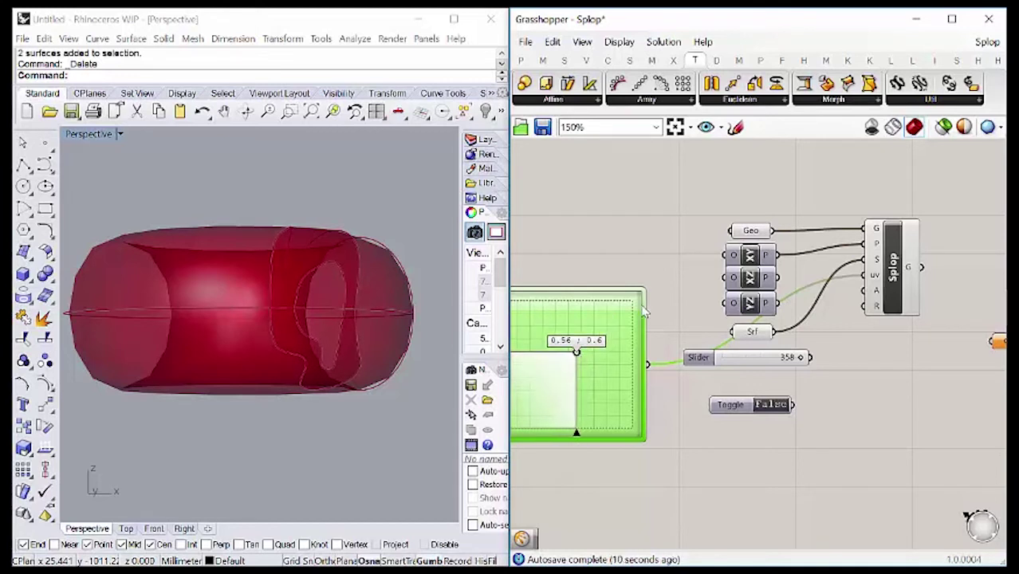
# Set Splop's S input to Reparameterize and view the torus from above.
pyautogui.rightClick(875, 265)
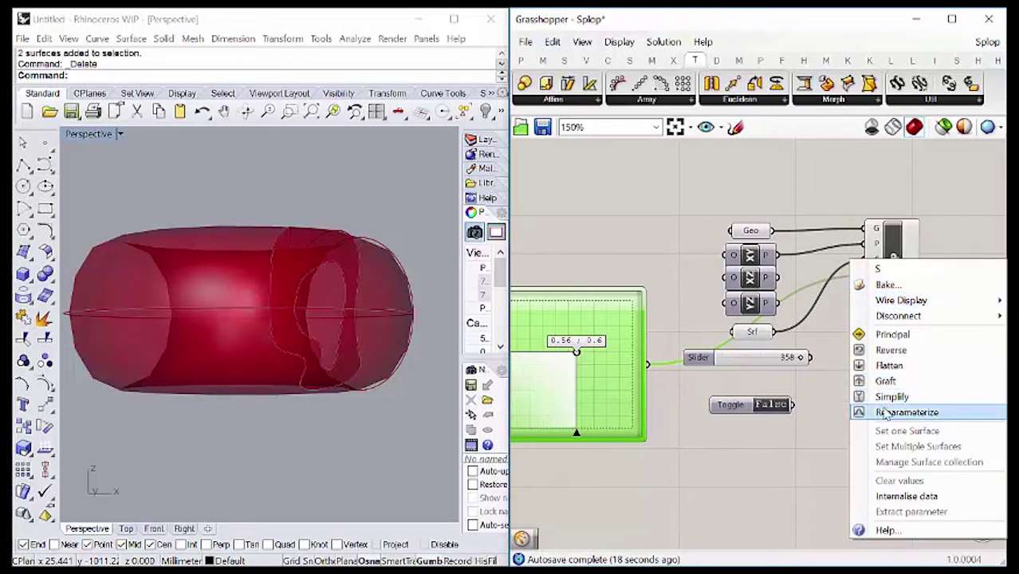
pyautogui.click(884, 412)
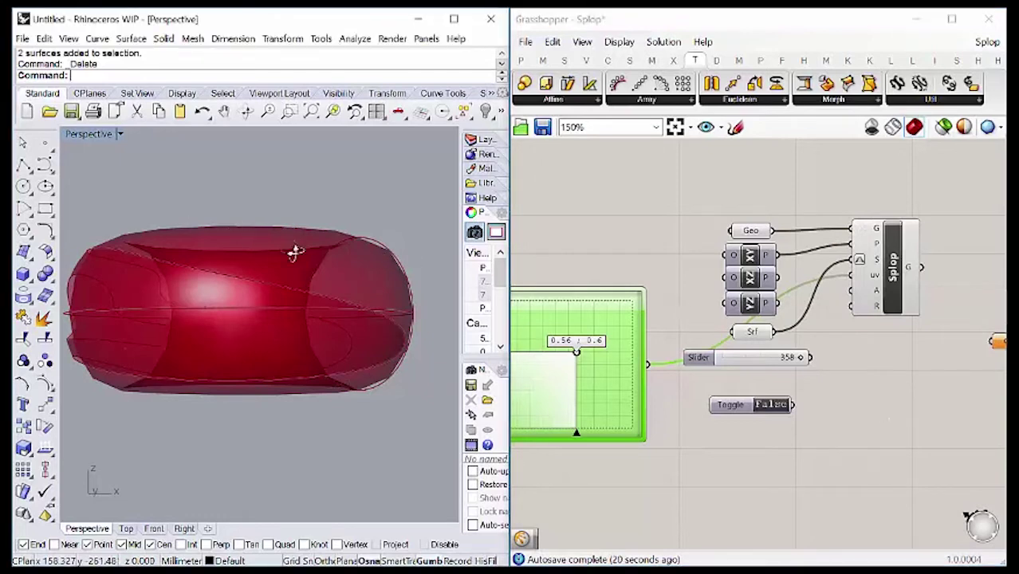
pyautogui.moveTo(293, 250); pyautogui.dragTo(264, 313, button='right')
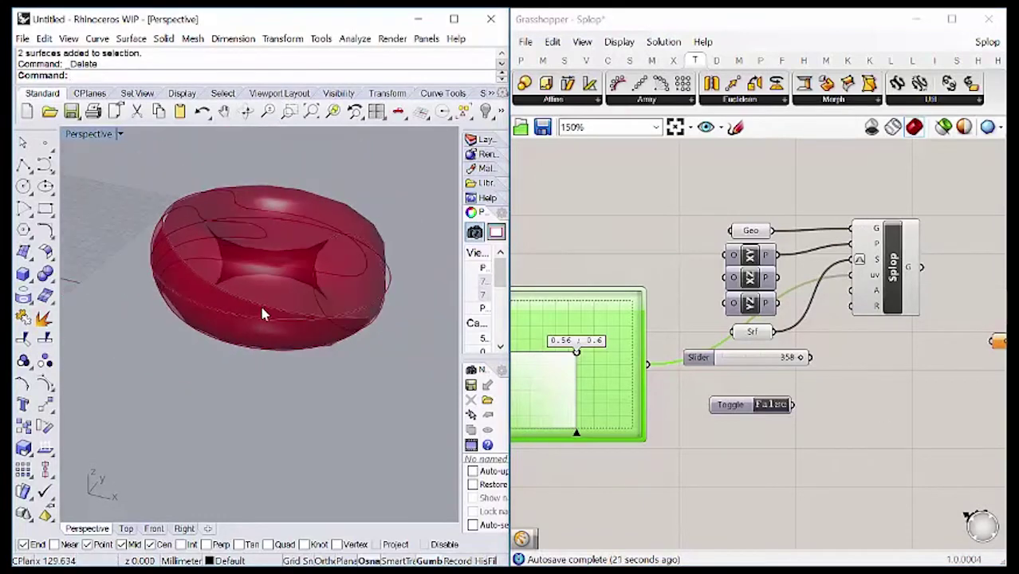
# Shift the uv point to 0.71 : 0.74 and wire the 358 slider into Splop's angle input.
pyautogui.click(738, 209)
pyautogui.click(890, 275)
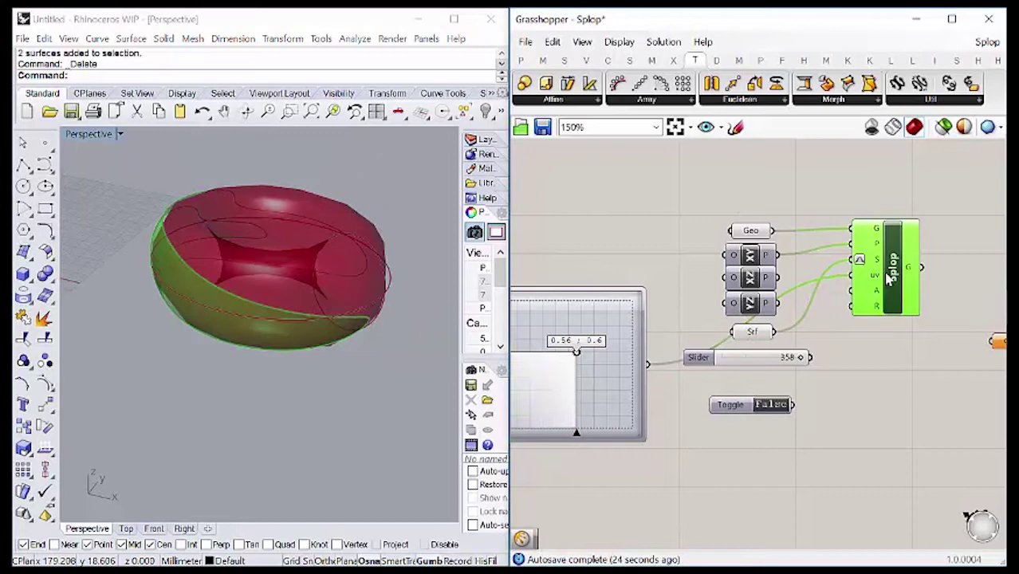
pyautogui.moveTo(572, 355); pyautogui.dragTo(590, 337)
pyautogui.click(901, 291)
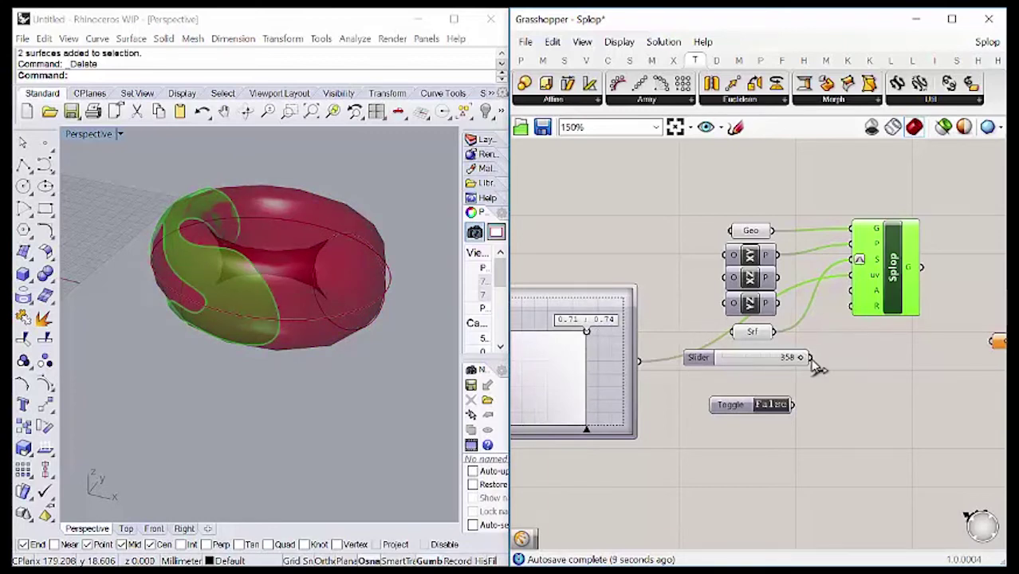
pyautogui.moveTo(811, 358); pyautogui.dragTo(852, 291)
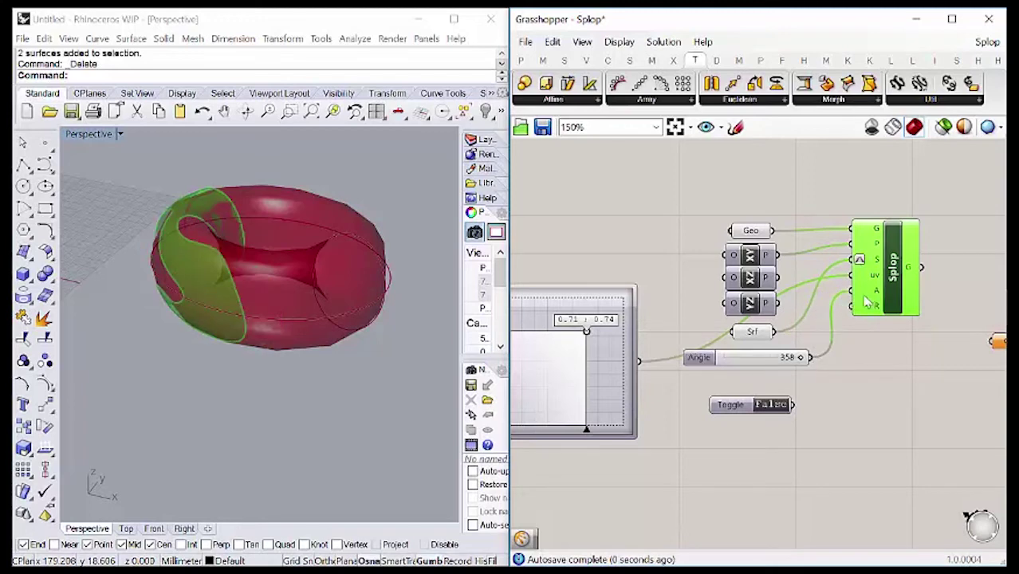
# Switch Splop's A input to degrees and set the Angle slider to 305.
pyautogui.rightClick(871, 294)
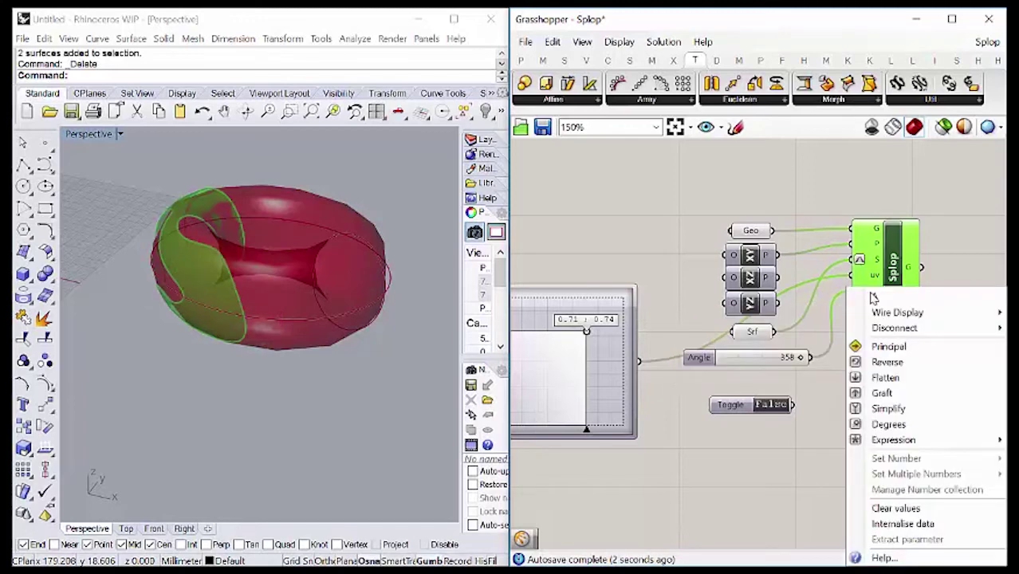
pyautogui.click(874, 424)
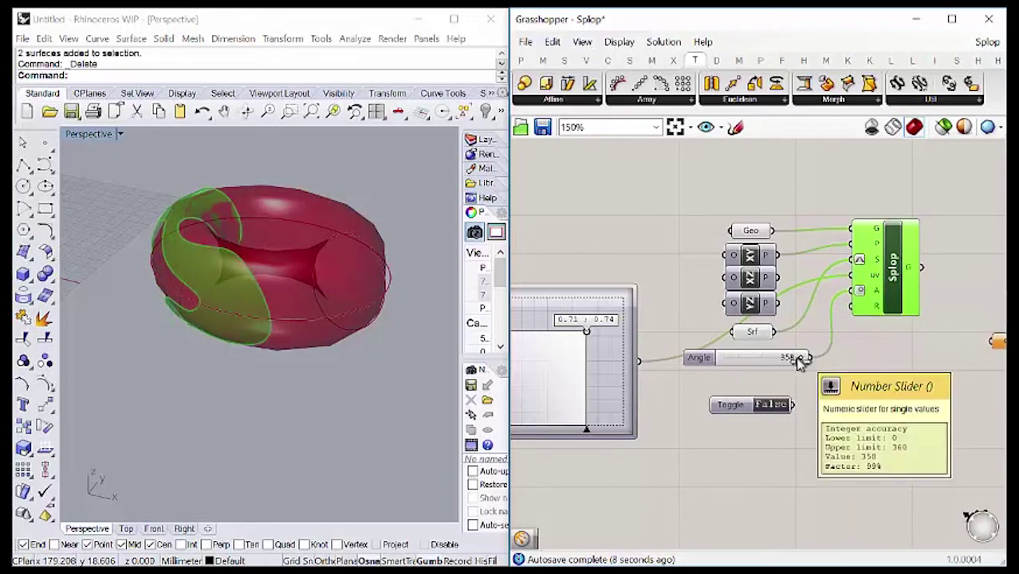
pyautogui.click(800, 359)
pyautogui.moveTo(803, 361)
pyautogui.mouseDown()
pyautogui.moveTo(754, 366)
pyautogui.moveTo(807, 356)
pyautogui.moveTo(792, 356)
pyautogui.mouseUp()
pyautogui.click(833, 421)
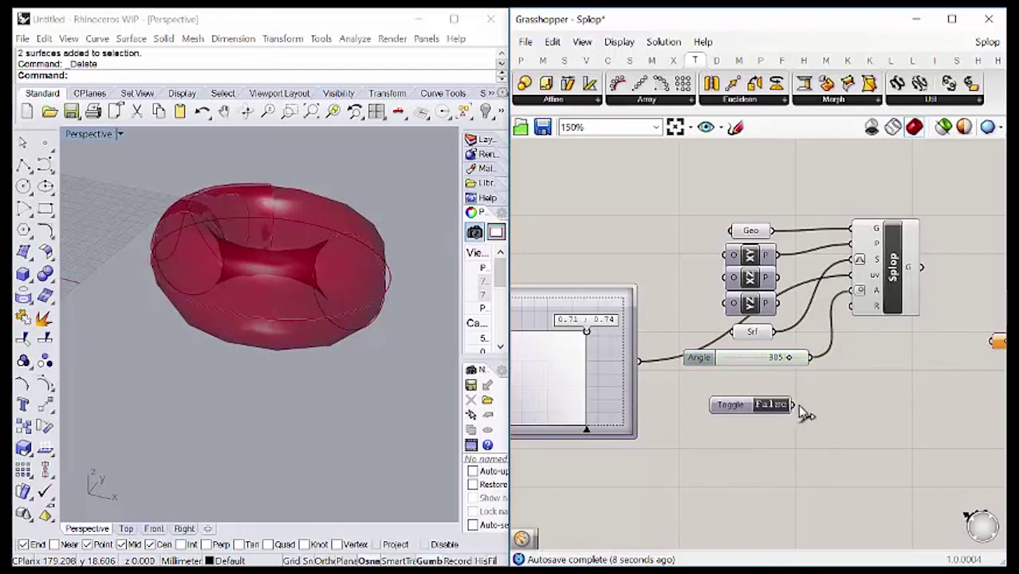
# Wire the Toggle into Splop's R input, testing True then leaving it False while checking the torus.
pyautogui.moveTo(794, 405); pyautogui.dragTo(850, 321)
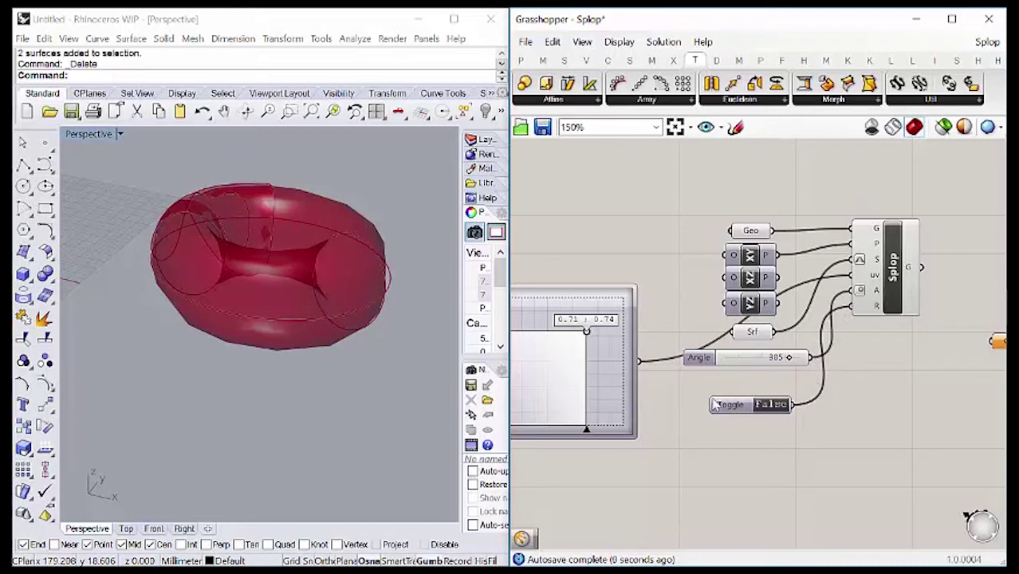
pyautogui.moveTo(720, 408); pyautogui.dragTo(727, 396)
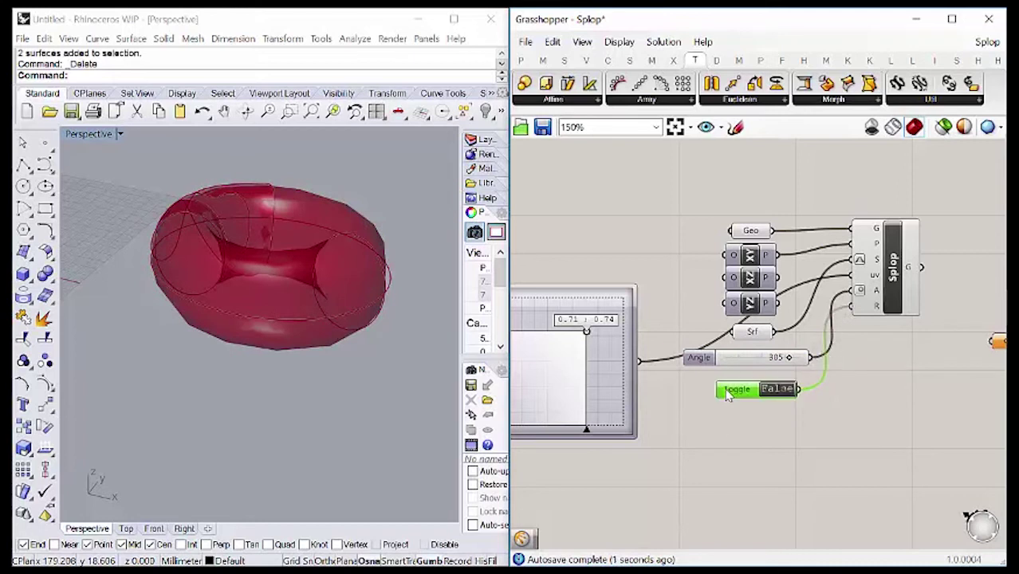
pyautogui.doubleClick(777, 390)
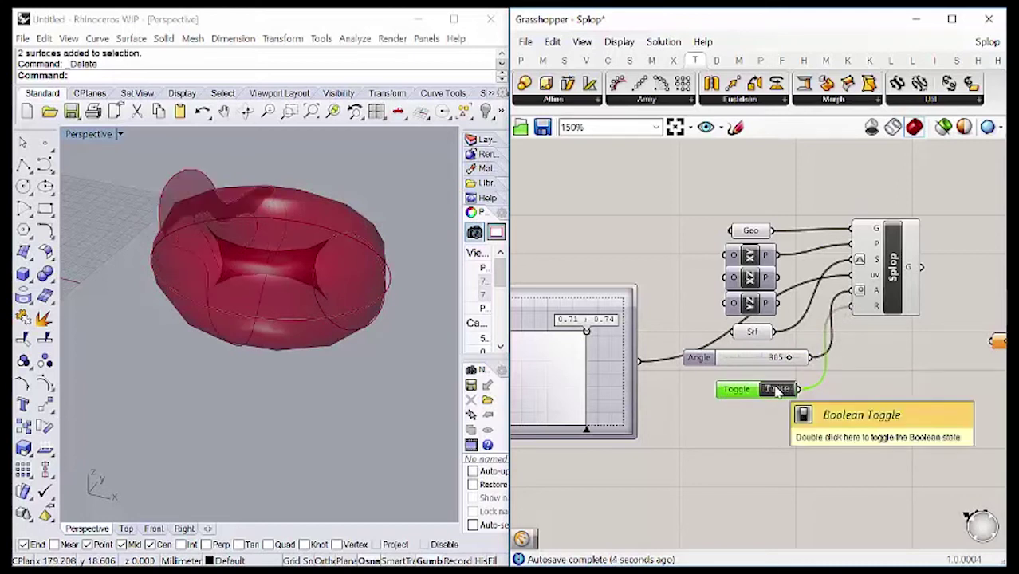
pyautogui.moveTo(191, 303); pyautogui.dragTo(237, 287, button='right')
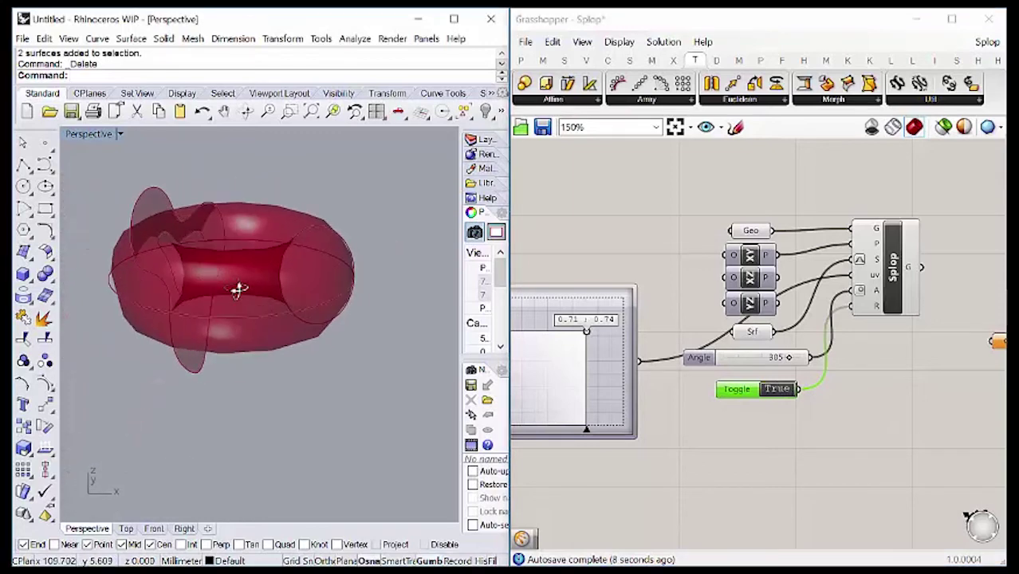
pyautogui.doubleClick(781, 391)
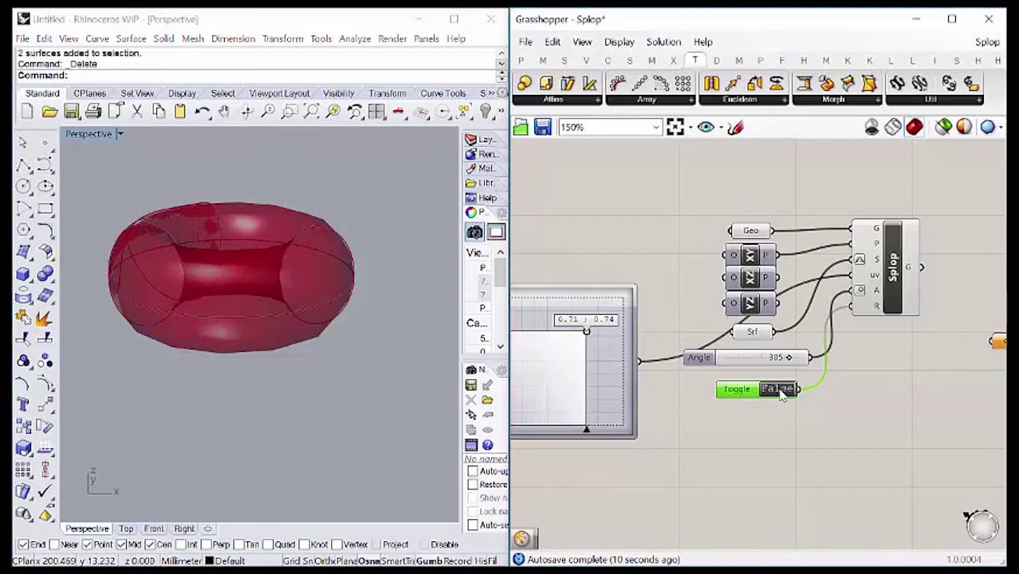
pyautogui.moveTo(188, 303); pyautogui.dragTo(208, 333, button='right')
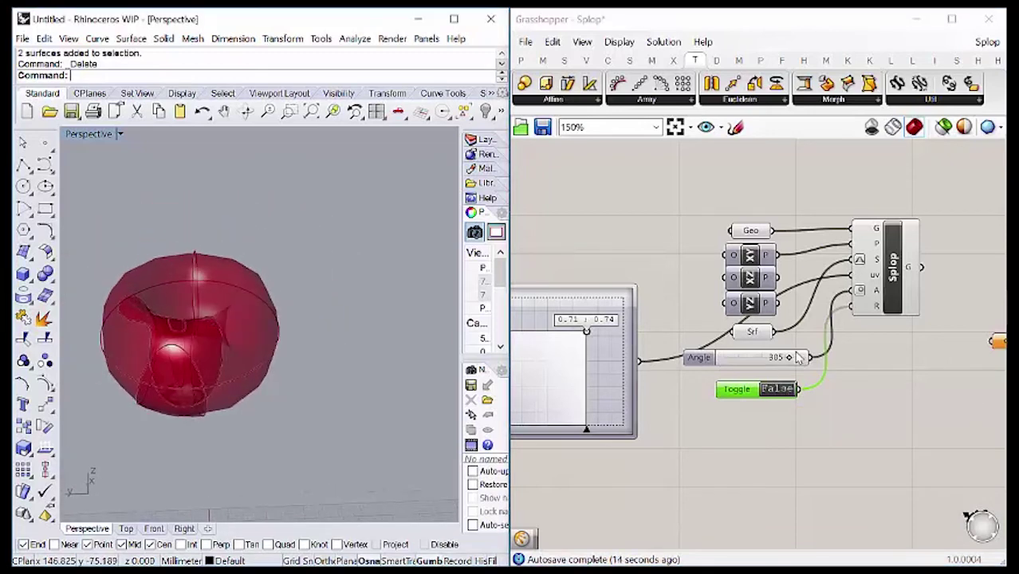
# Move the MD slider point to 0.62 / 0.66 and recentre the definition.
pyautogui.moveTo(592, 348); pyautogui.dragTo(634, 348, button='right')
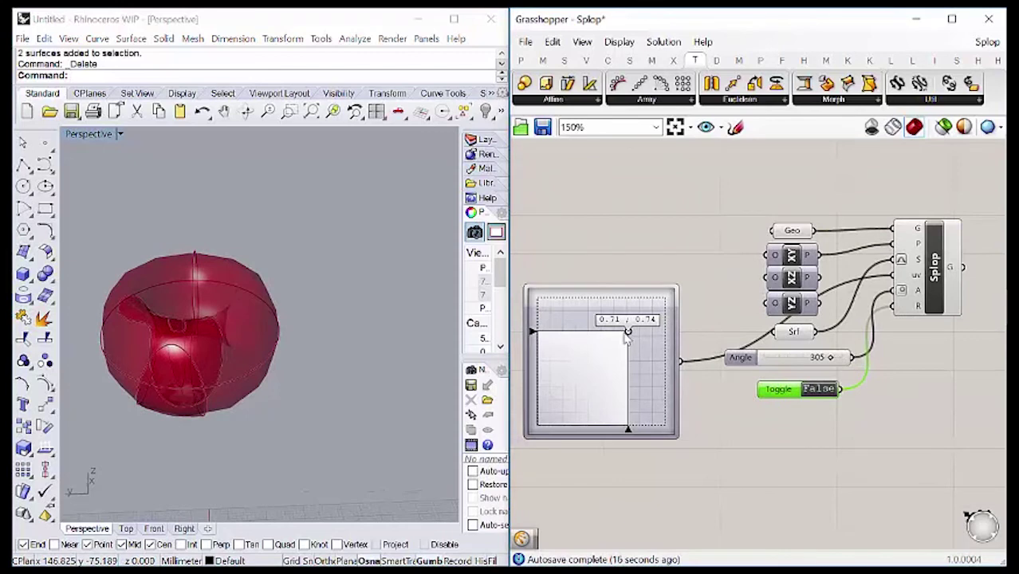
pyautogui.moveTo(627, 335)
pyautogui.mouseDown()
pyautogui.moveTo(606, 345)
pyautogui.moveTo(618, 342)
pyautogui.mouseUp()
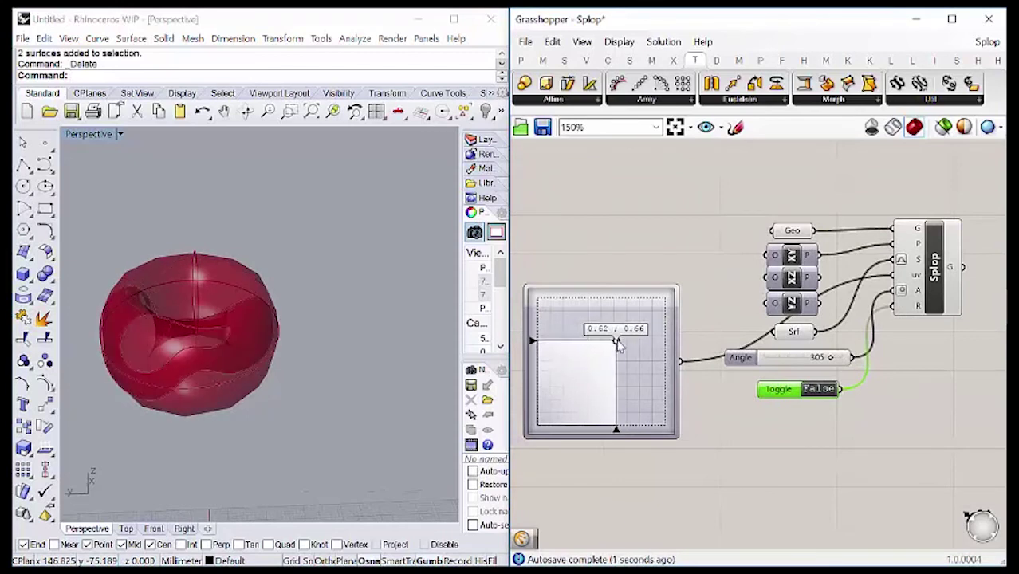
pyautogui.scroll(-2, 793, 231)
pyautogui.moveTo(793, 231); pyautogui.dragTo(713, 225, button='right')
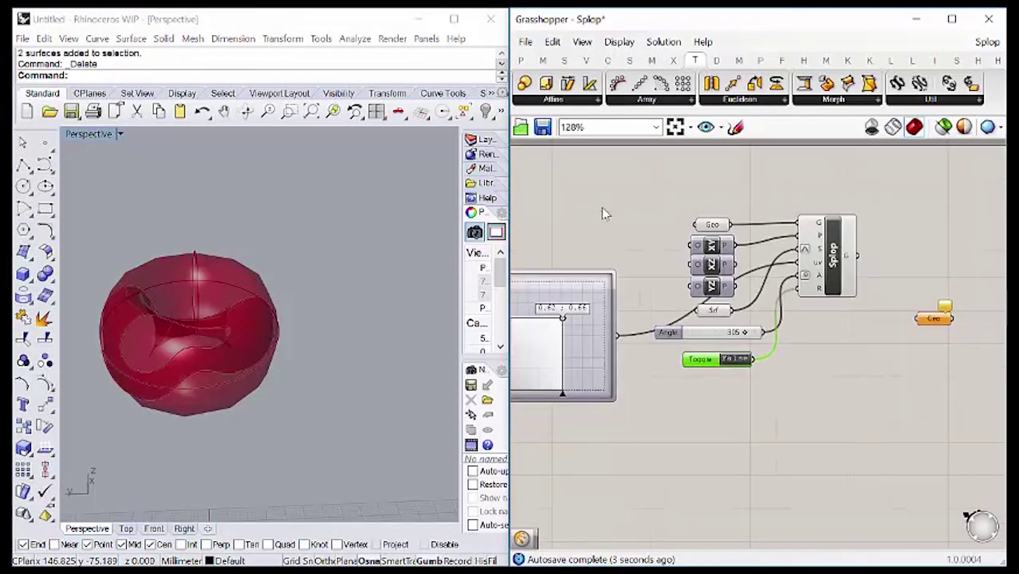
pyautogui.moveTo(598, 192); pyautogui.dragTo(609, 195, button='right')
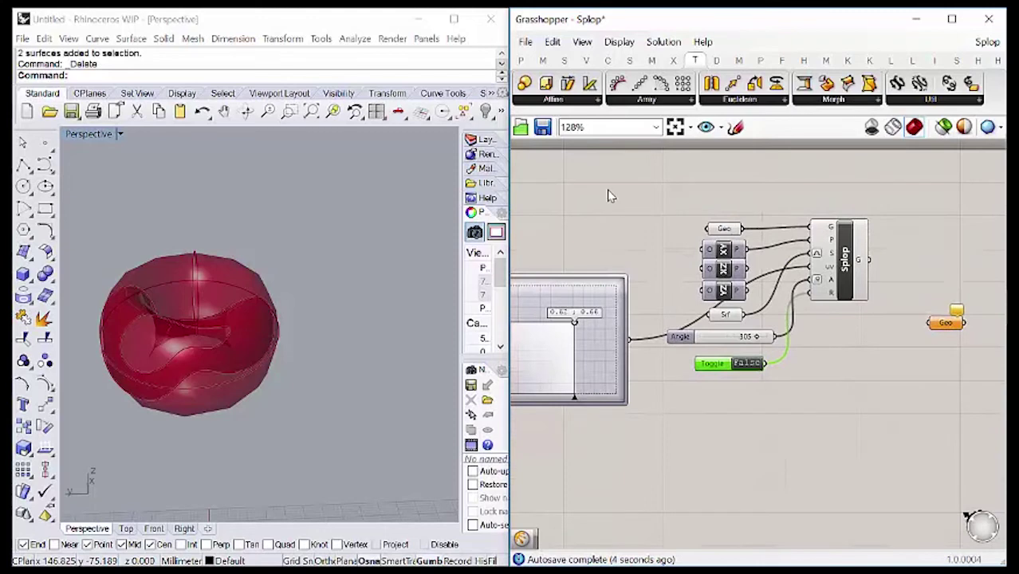
# Add a panel on Splop's G output showing one Trimmed Surface, and wire G into the Geo parameter.
pyautogui.click(521, 60)
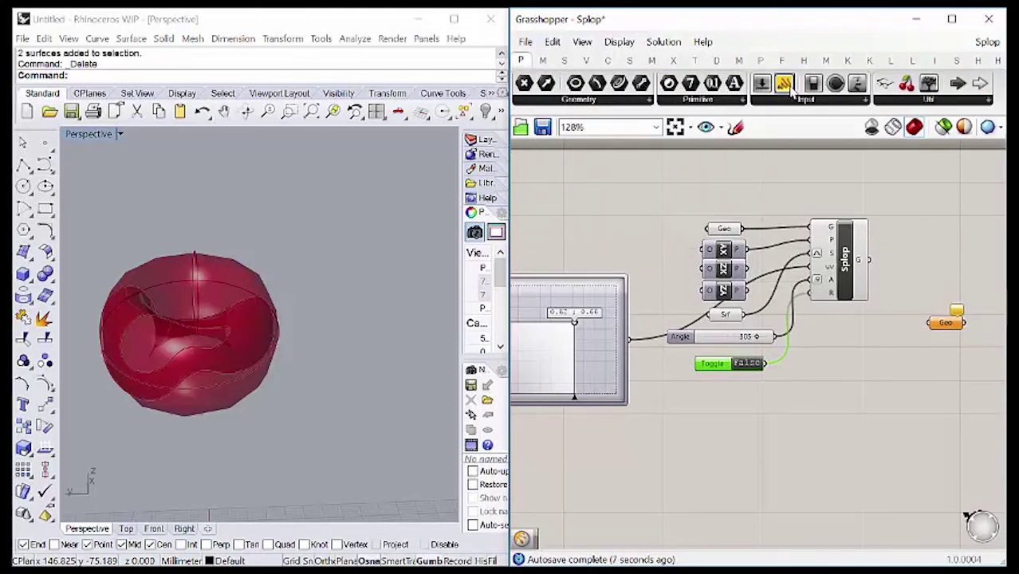
pyautogui.moveTo(923, 217); pyautogui.dragTo(940, 212)
pyautogui.moveTo(926, 237); pyautogui.dragTo(740, 242, button='right')
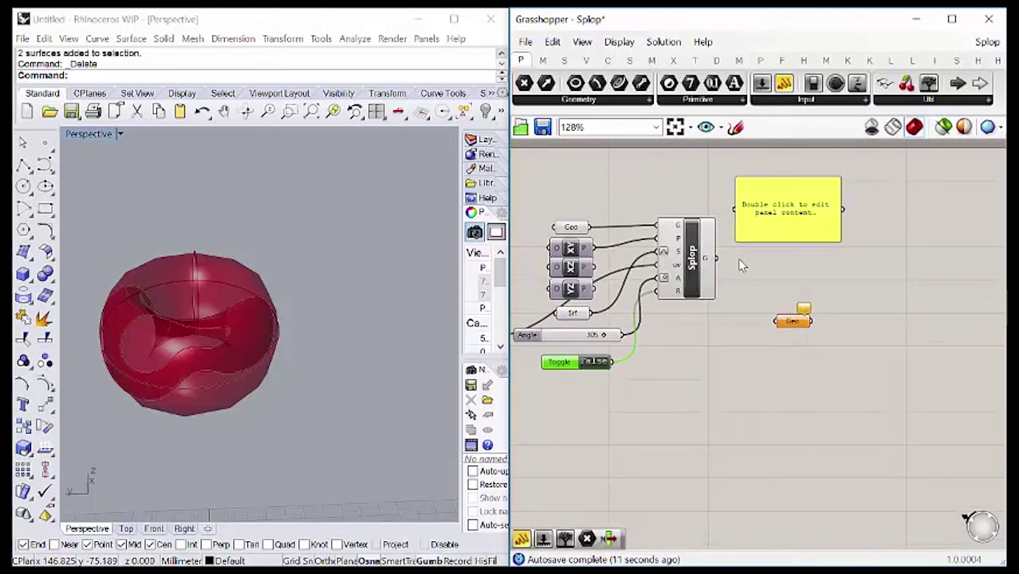
pyautogui.moveTo(718, 263); pyautogui.dragTo(734, 208)
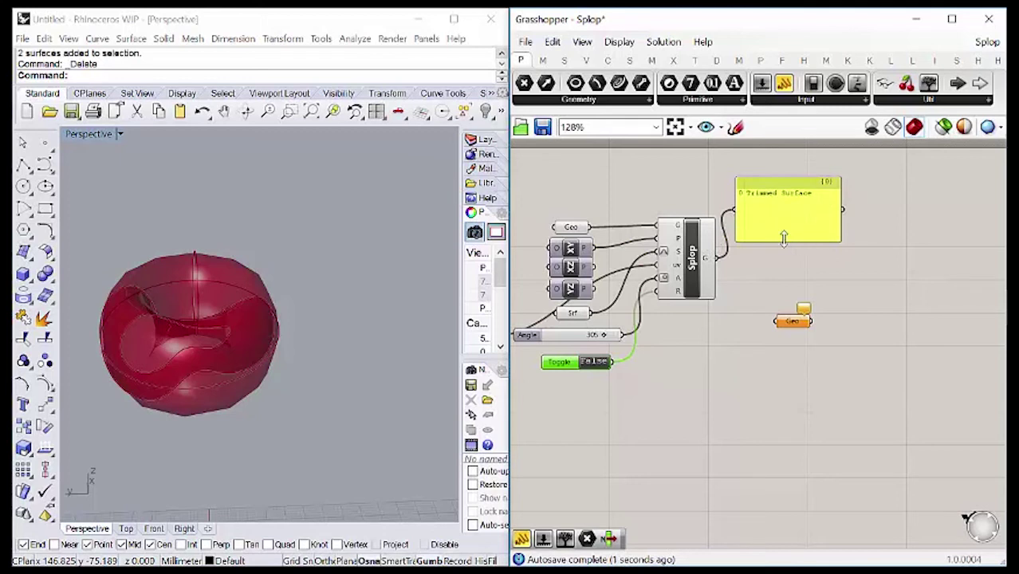
pyautogui.moveTo(784, 239); pyautogui.dragTo(797, 256)
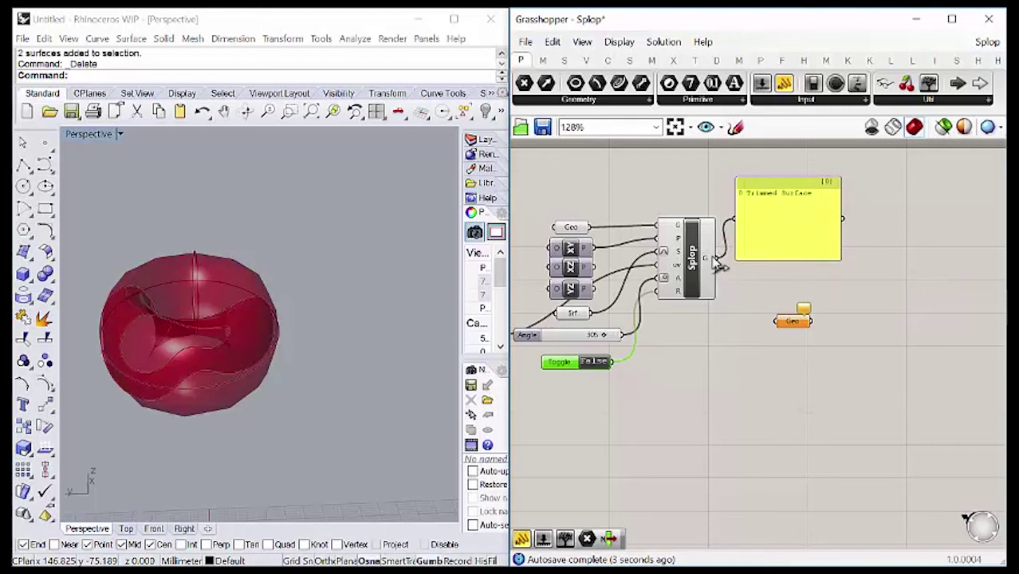
pyautogui.moveTo(717, 261); pyautogui.dragTo(790, 276)
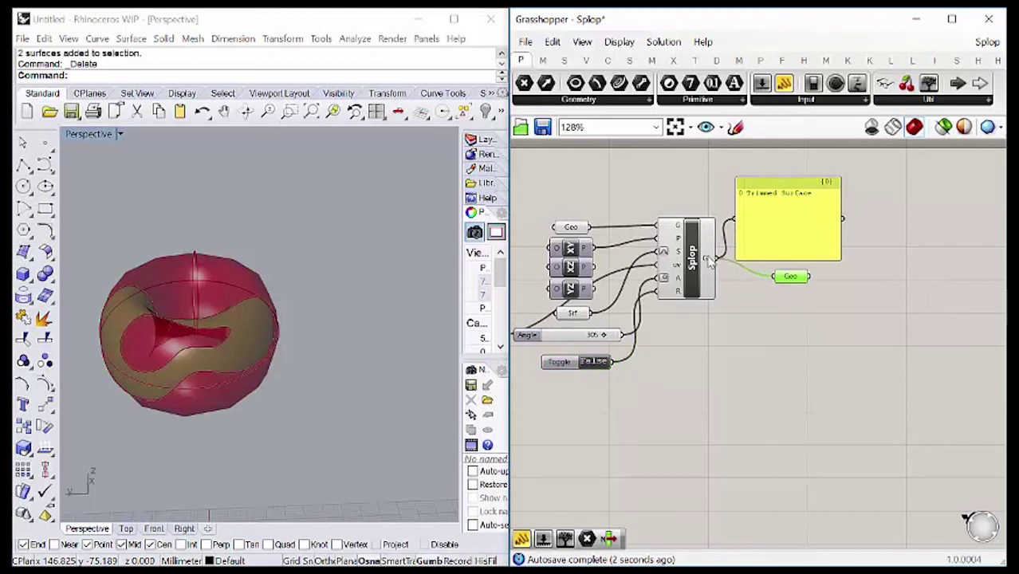
# Bake the Geo parameter's geometry into Rhino with default attributes.
pyautogui.rightClick(783, 281)
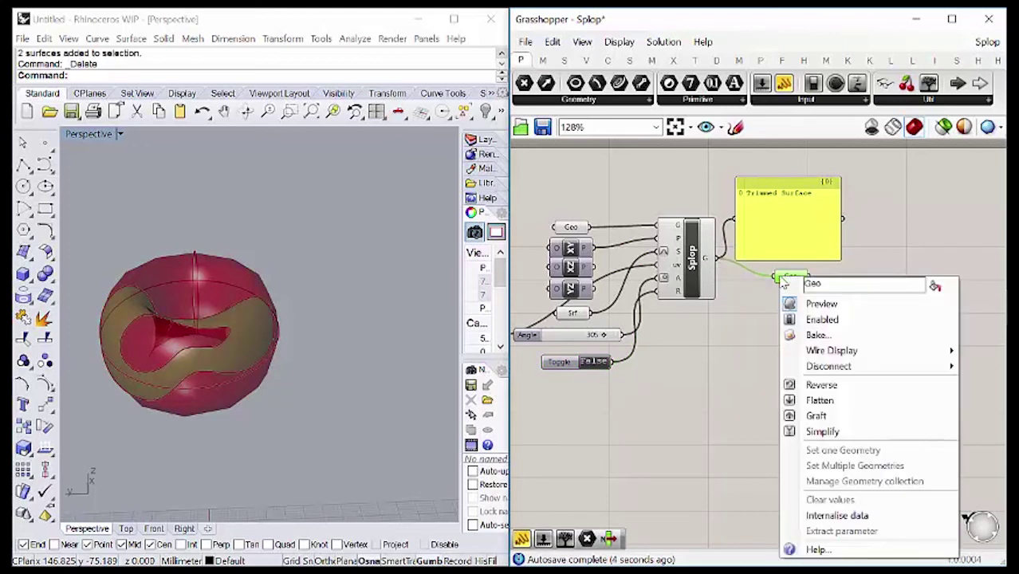
pyautogui.click(815, 335)
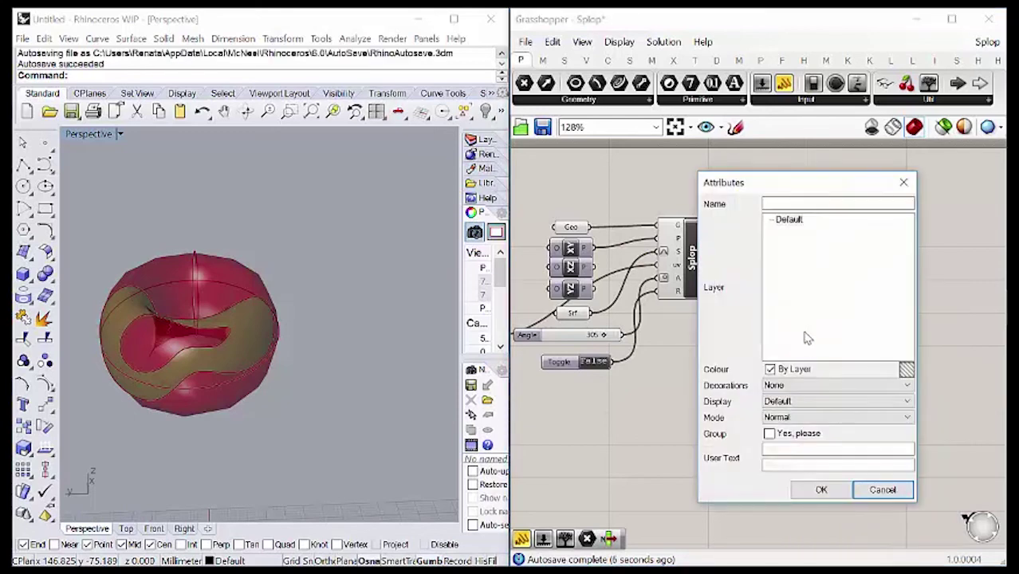
pyautogui.click(821, 489)
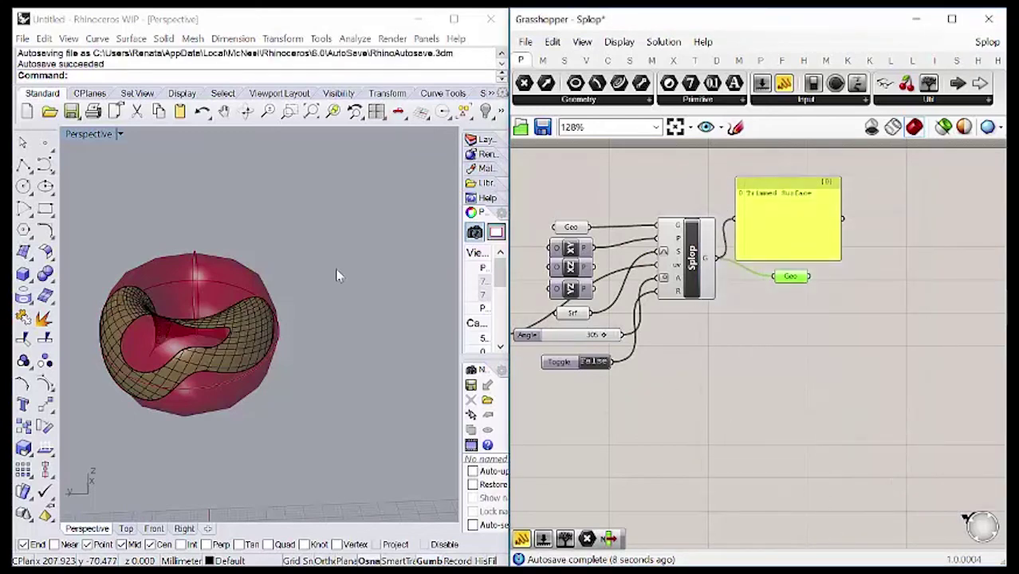
# Move the baked surface in Rhino well away from the torus.
pyautogui.click(247, 327)
pyautogui.scroll(-3, 248, 334)
pyautogui.moveTo(250, 341); pyautogui.dragTo(335, 371, button='right')
pyautogui.press('Escape')
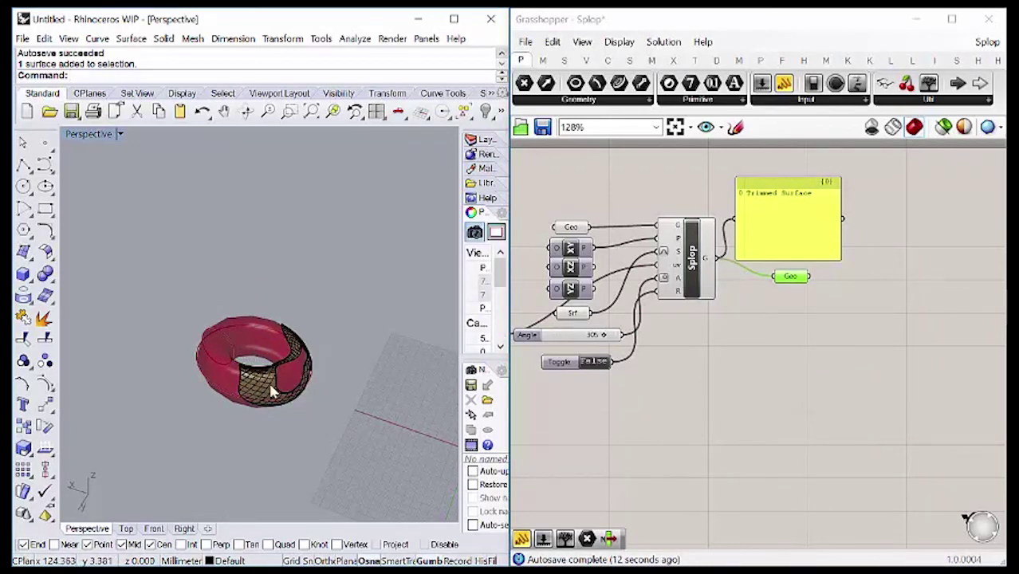
pyautogui.click(271, 391)
pyautogui.moveTo(271, 391); pyautogui.dragTo(342, 364)
pyautogui.moveTo(342, 364); pyautogui.dragTo(106, 257, button='right')
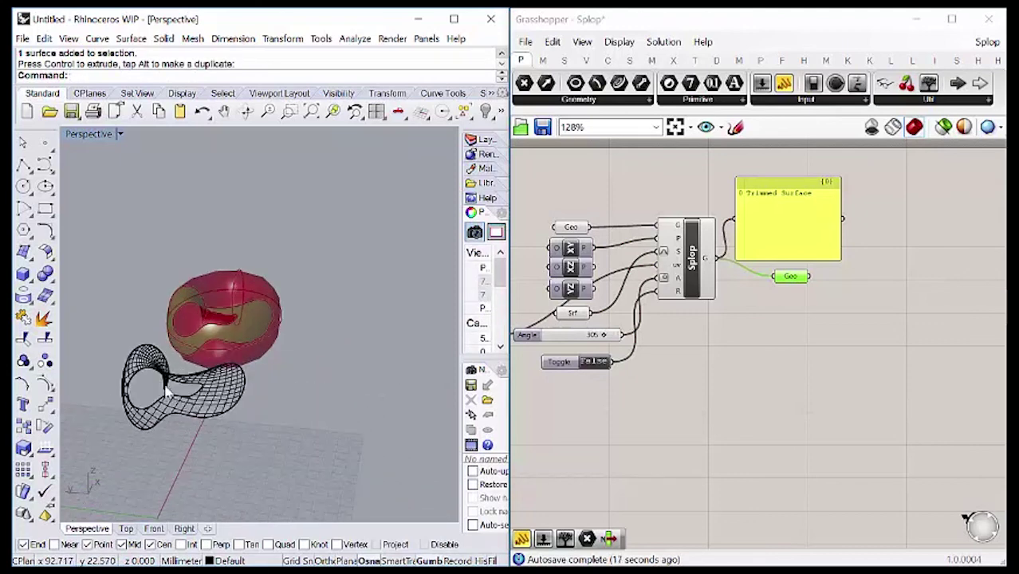
pyautogui.click(86, 136)
# Show Perspective in Shaded mode near the baked surface and zoom the Grasshopper canvas out to 67%.
pyautogui.click(159, 144)
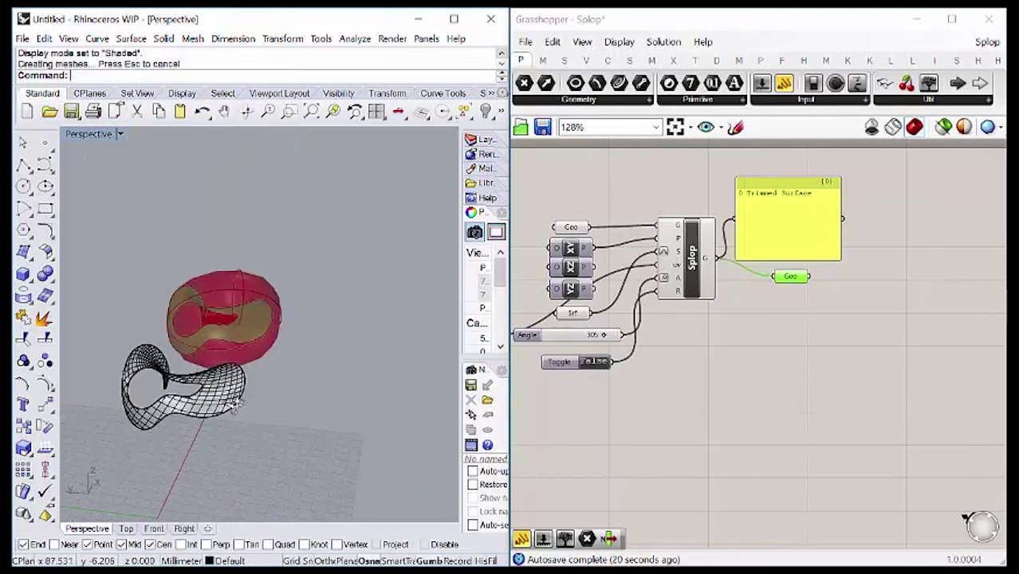
pyautogui.moveTo(232, 404)
pyautogui.mouseDown(button='right')
pyautogui.moveTo(320, 425)
pyautogui.moveTo(229, 440)
pyautogui.moveTo(273, 398)
pyautogui.moveTo(285, 311)
pyautogui.moveTo(263, 319)
pyautogui.moveTo(231, 343)
pyautogui.moveTo(195, 402)
pyautogui.moveTo(259, 421)
pyautogui.moveTo(243, 400)
pyautogui.moveTo(303, 331)
pyautogui.moveTo(313, 364)
pyautogui.mouseUp(button='right')
pyautogui.click(734, 368)
pyautogui.moveTo(734, 369); pyautogui.dragTo(758, 315, button='right')
pyautogui.scroll(-3, 801, 360)
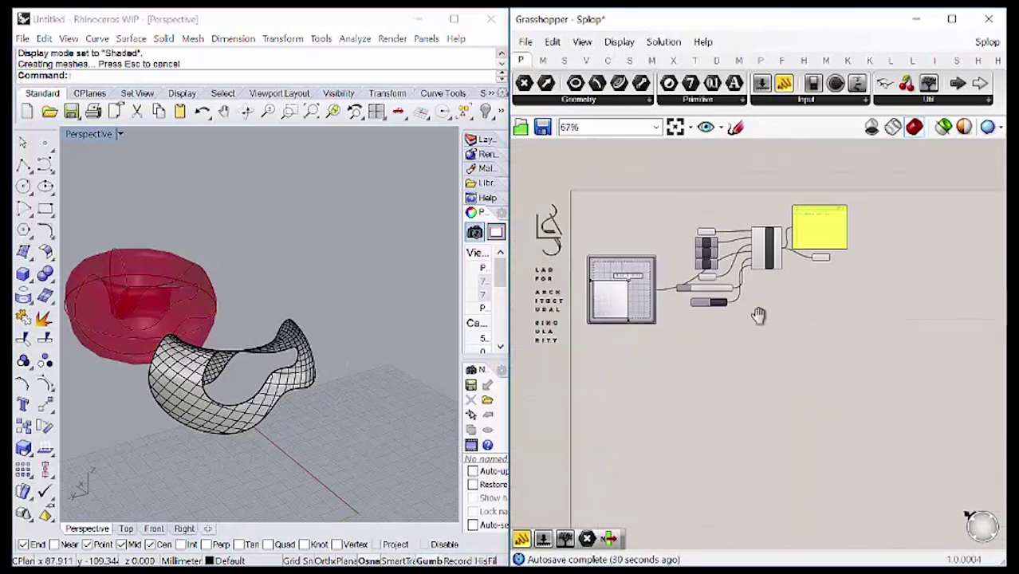